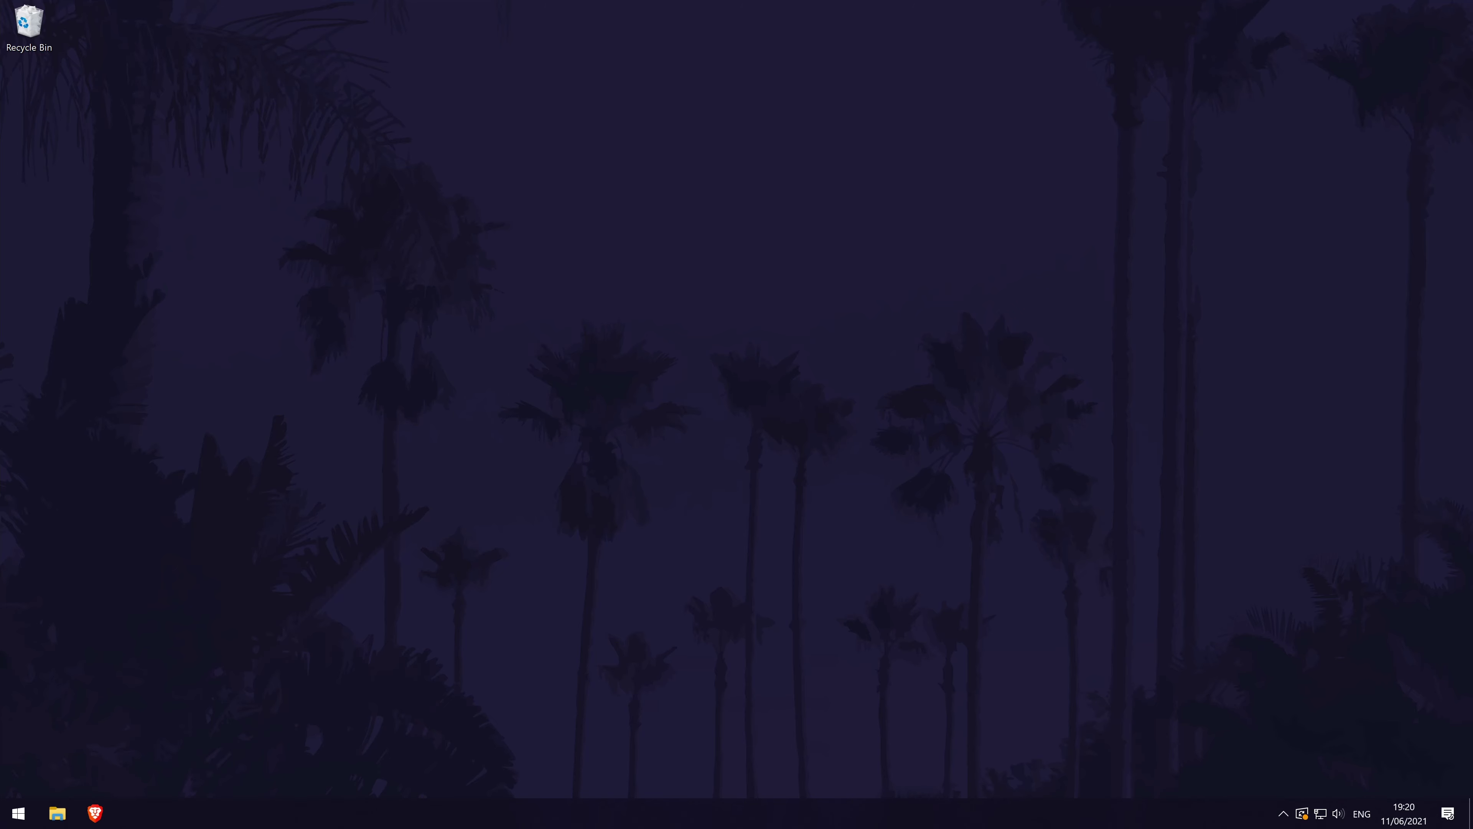
- Open Task Manager's process details and set the priority of the second brave.exe process to High
right_click(707, 806)
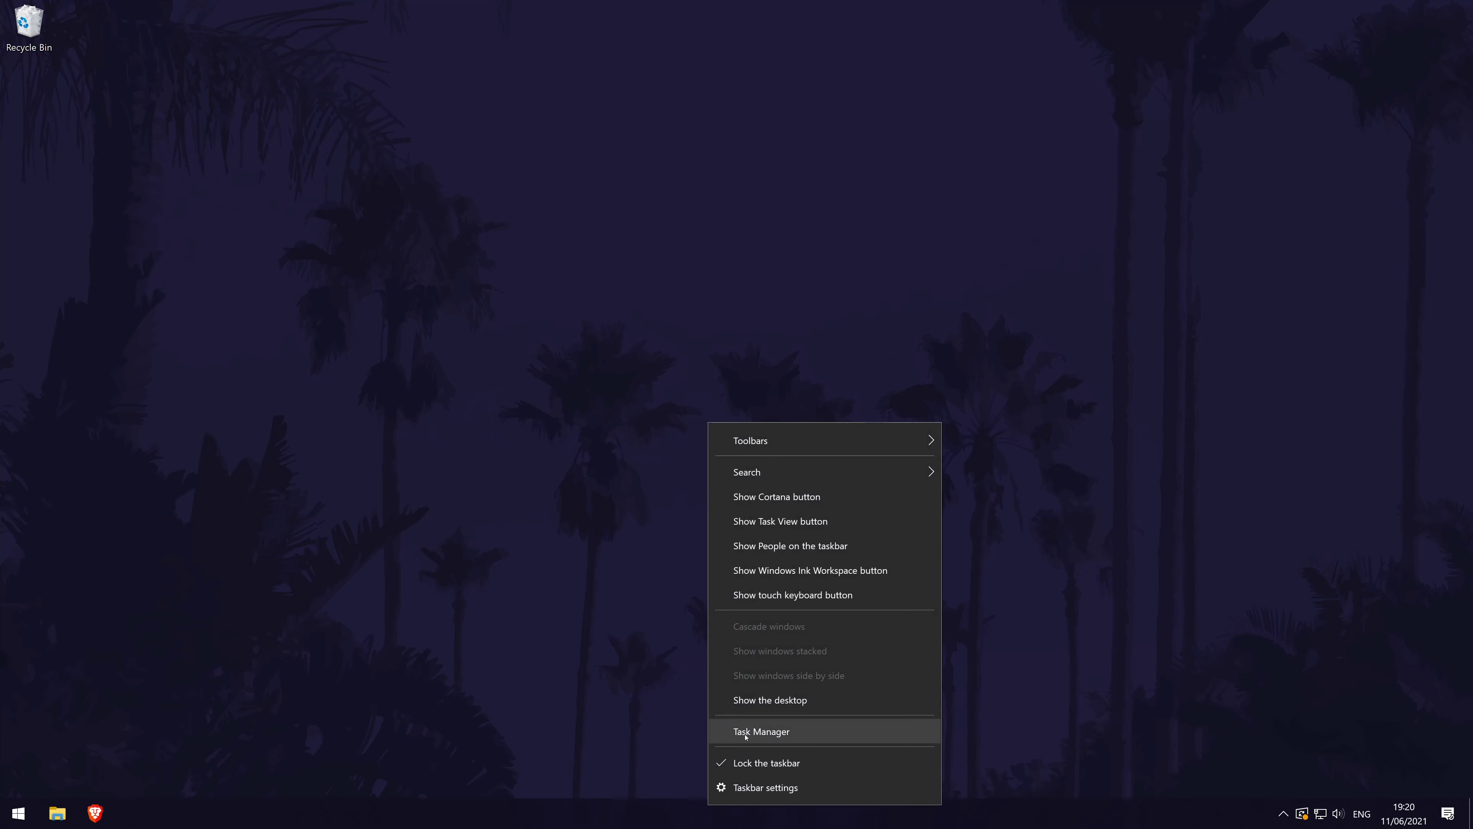
click(815, 735)
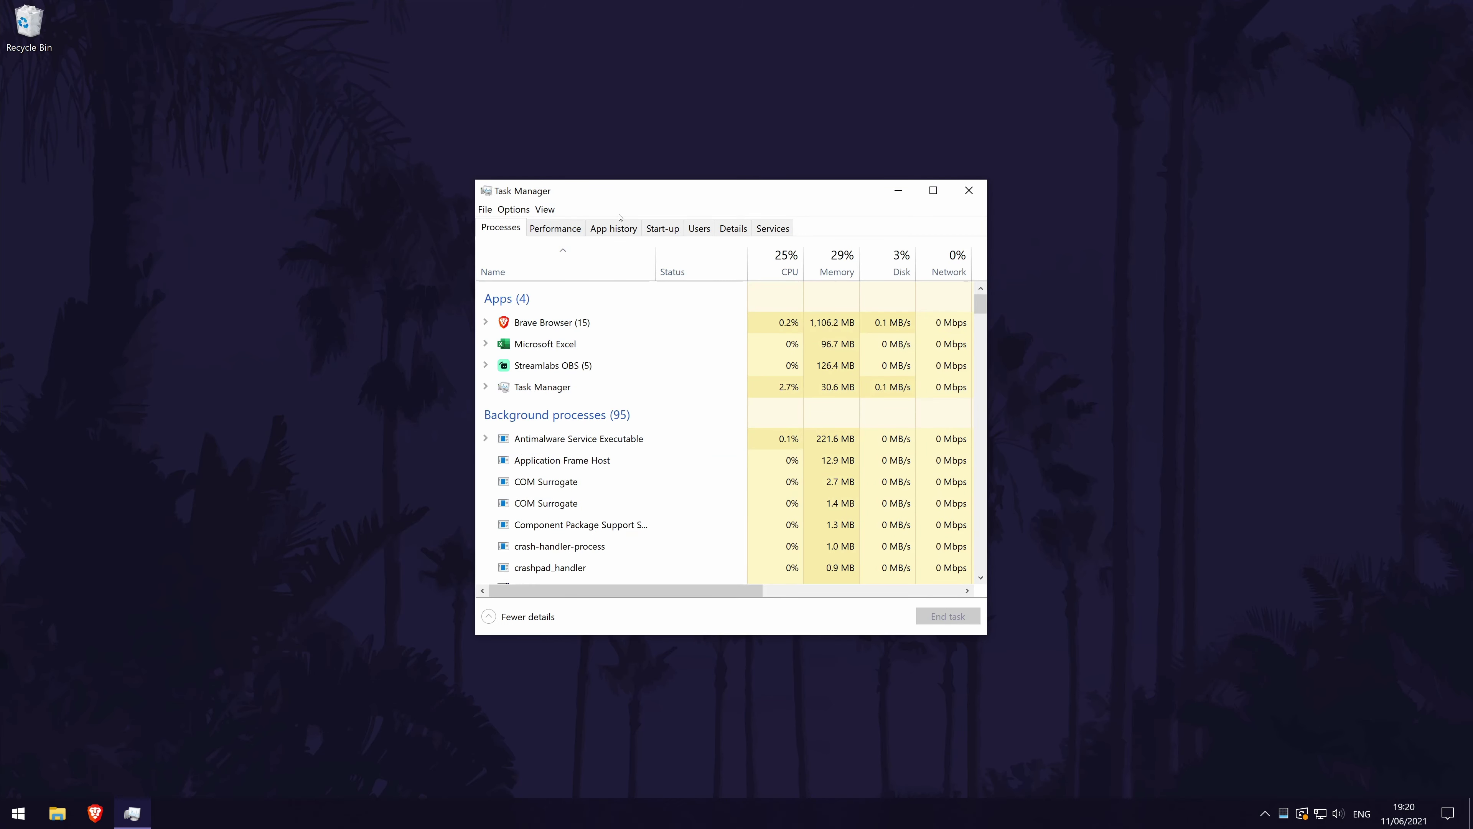
click(733, 229)
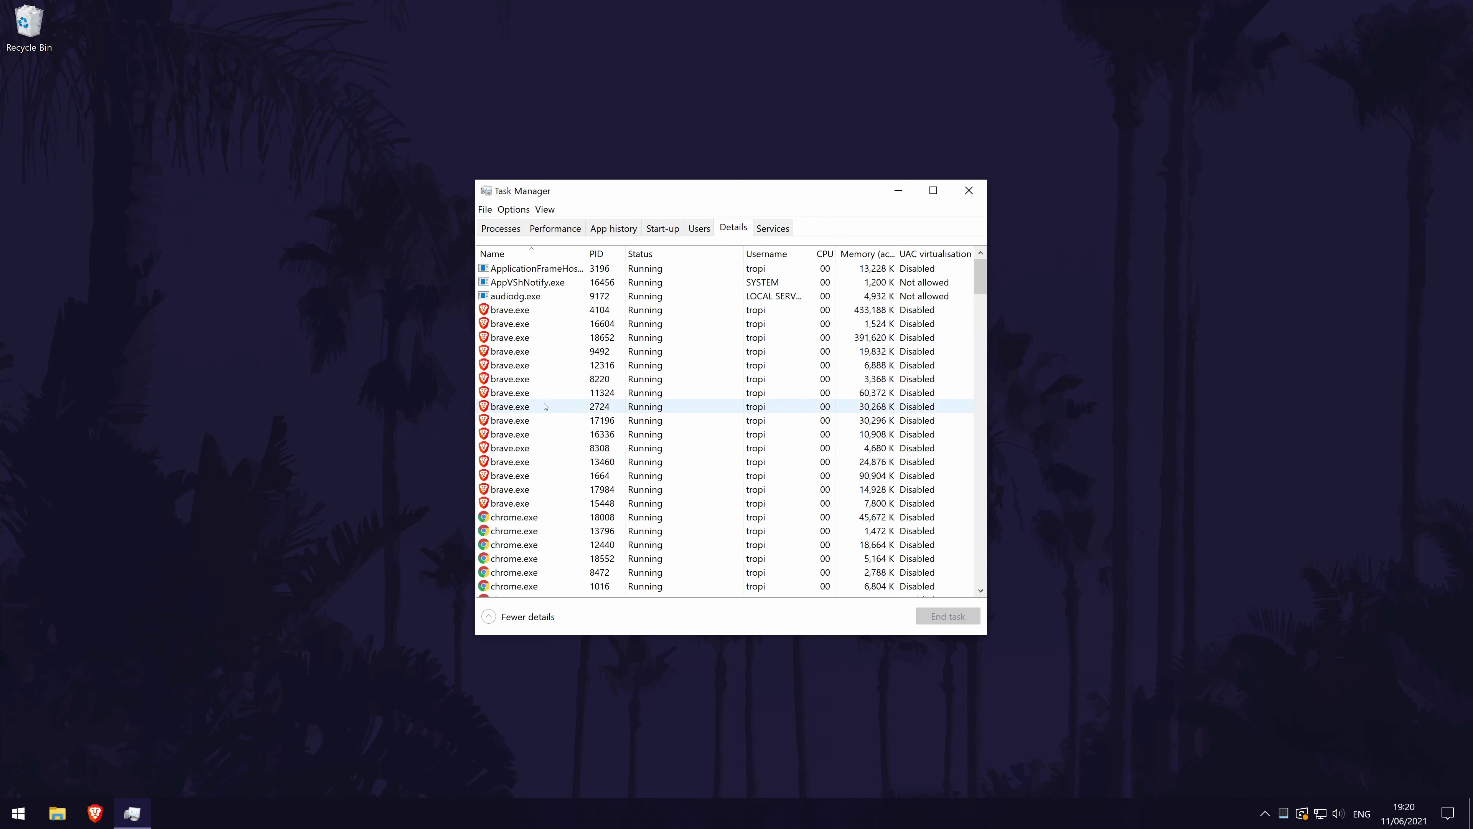
right_click(516, 326)
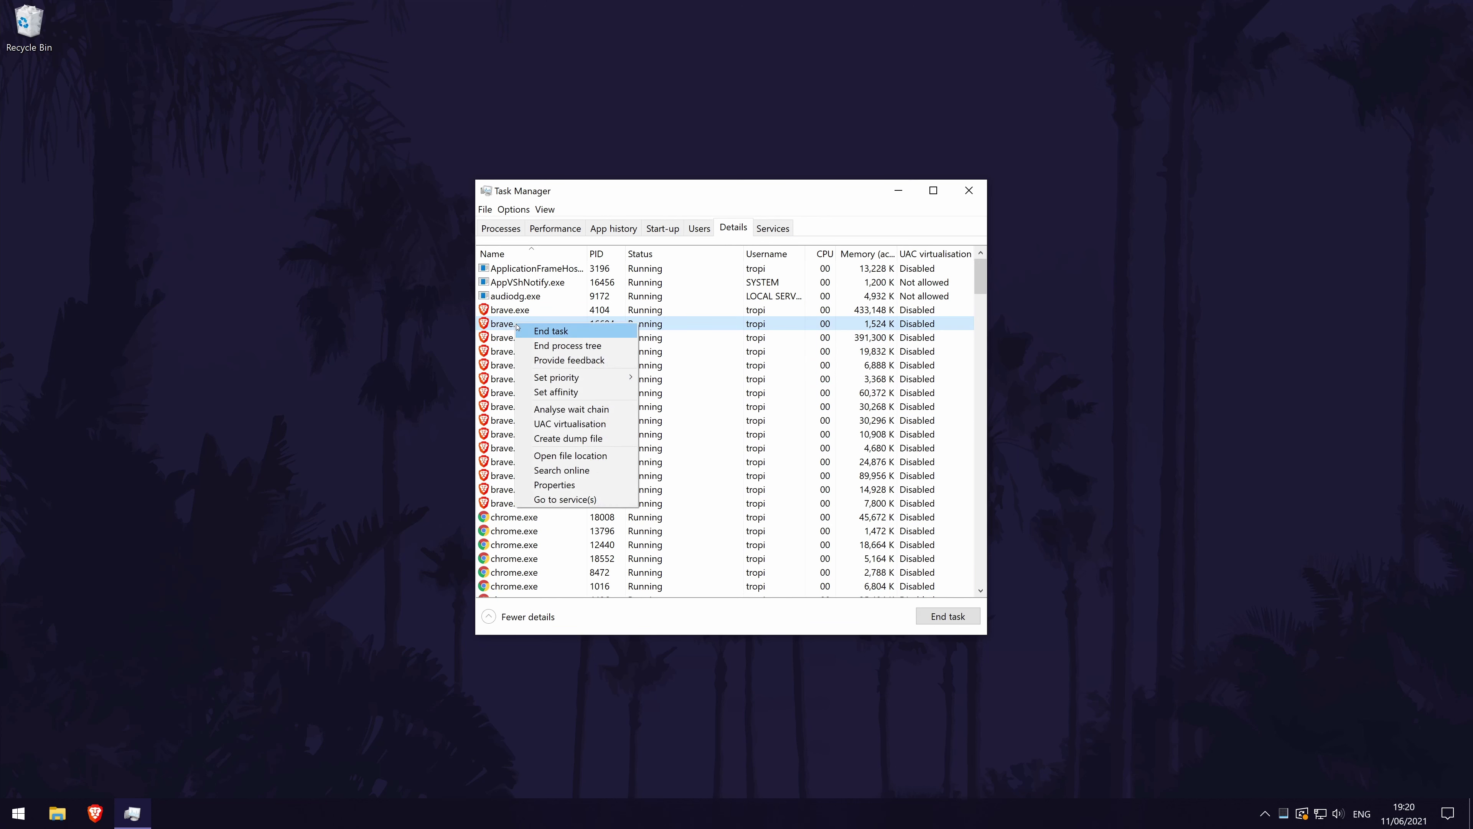
mouse_move(579, 376)
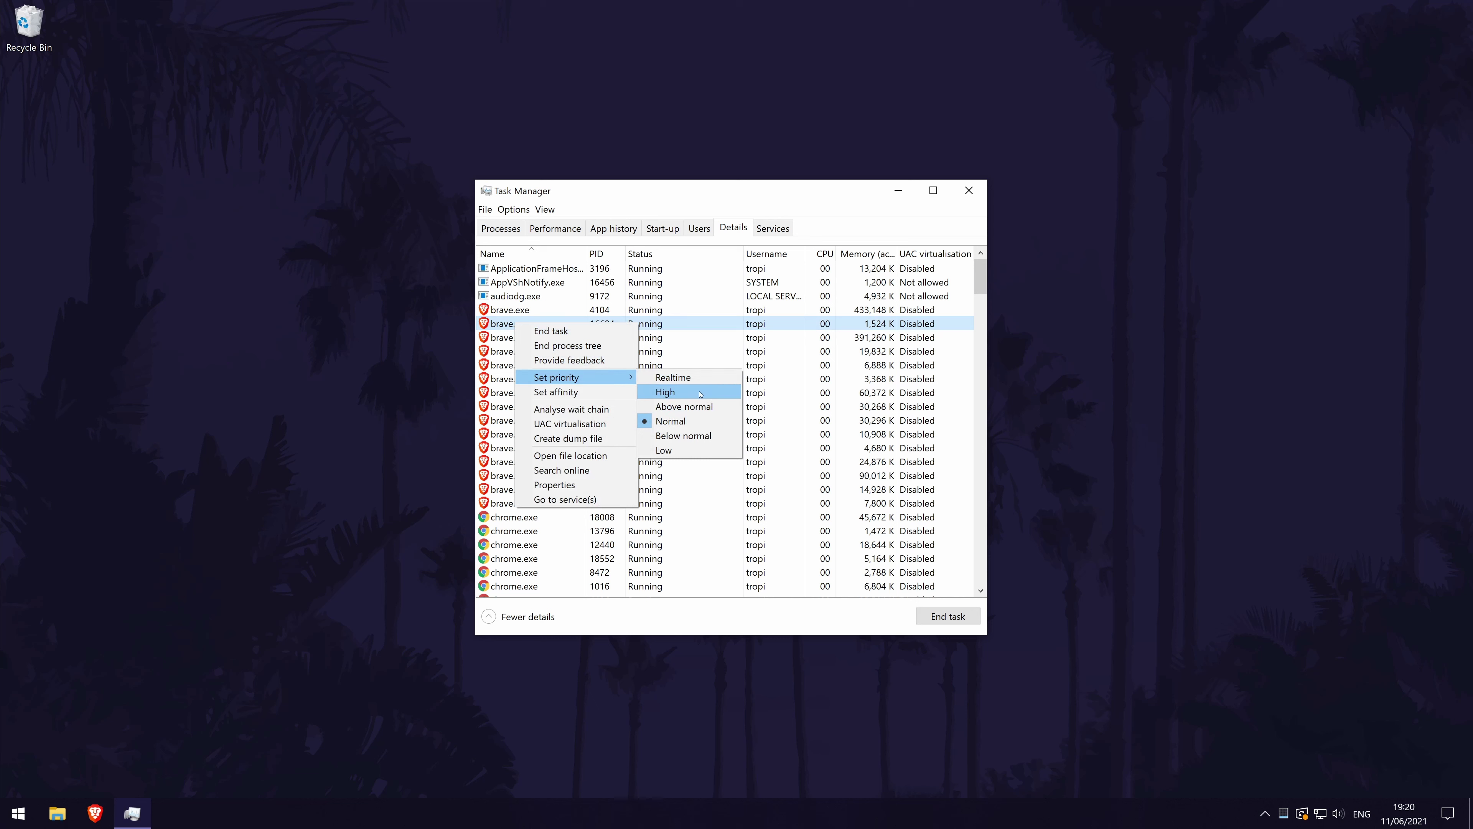
click(658, 393)
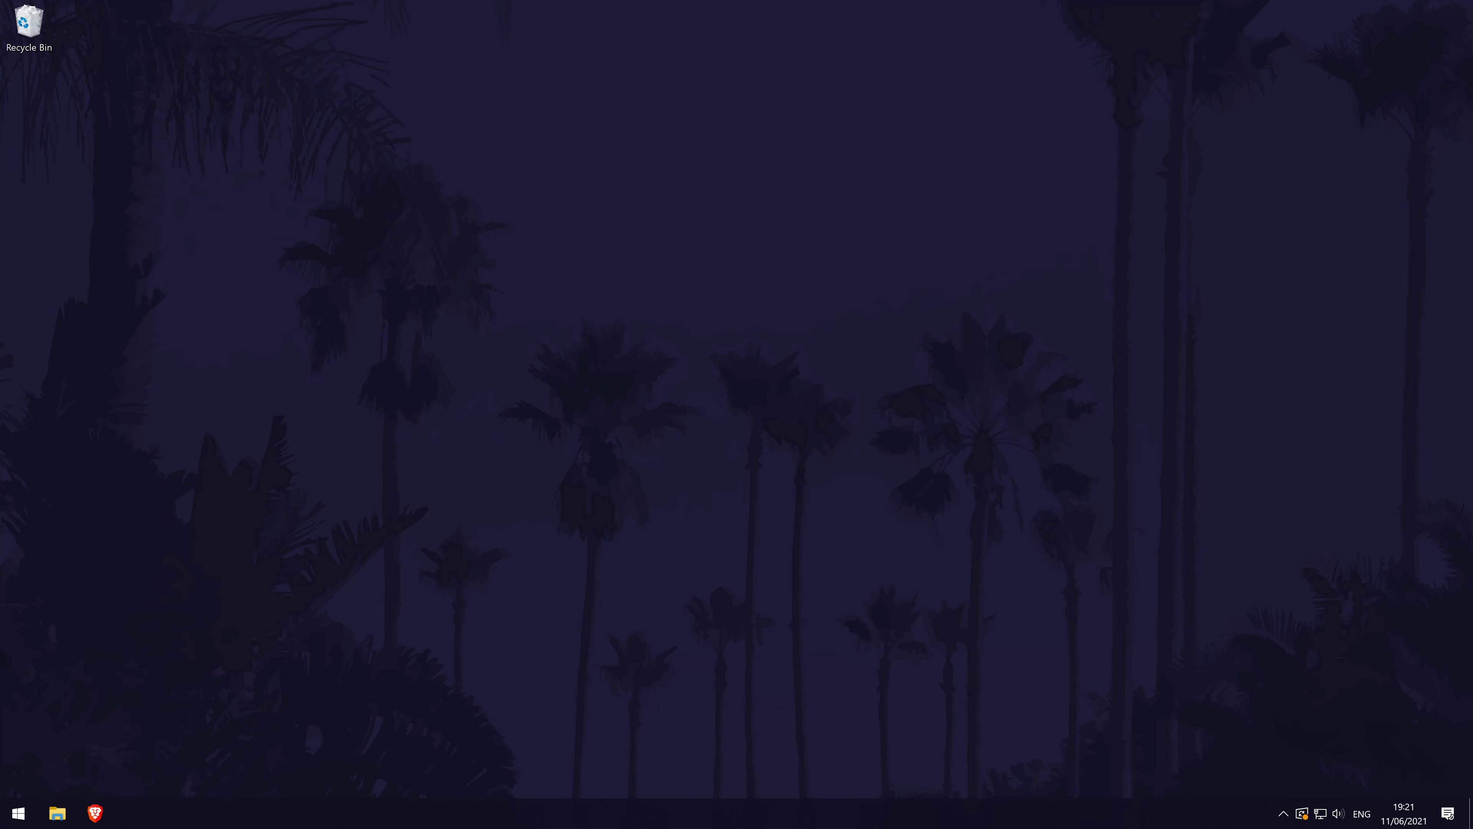
- Find Microsoft Edge through Windows search and run it as administrator
click(18, 813)
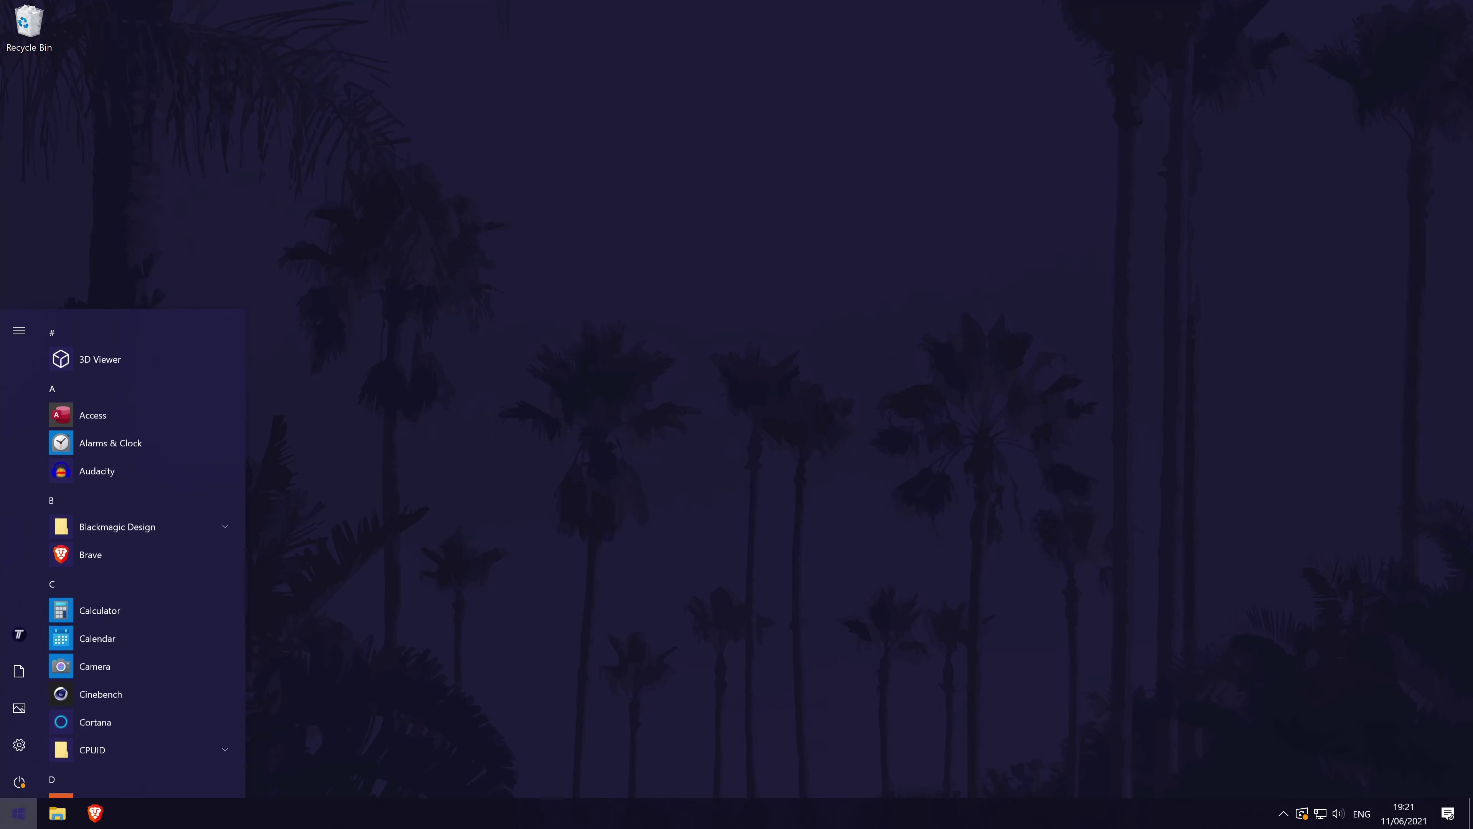
text(edg)
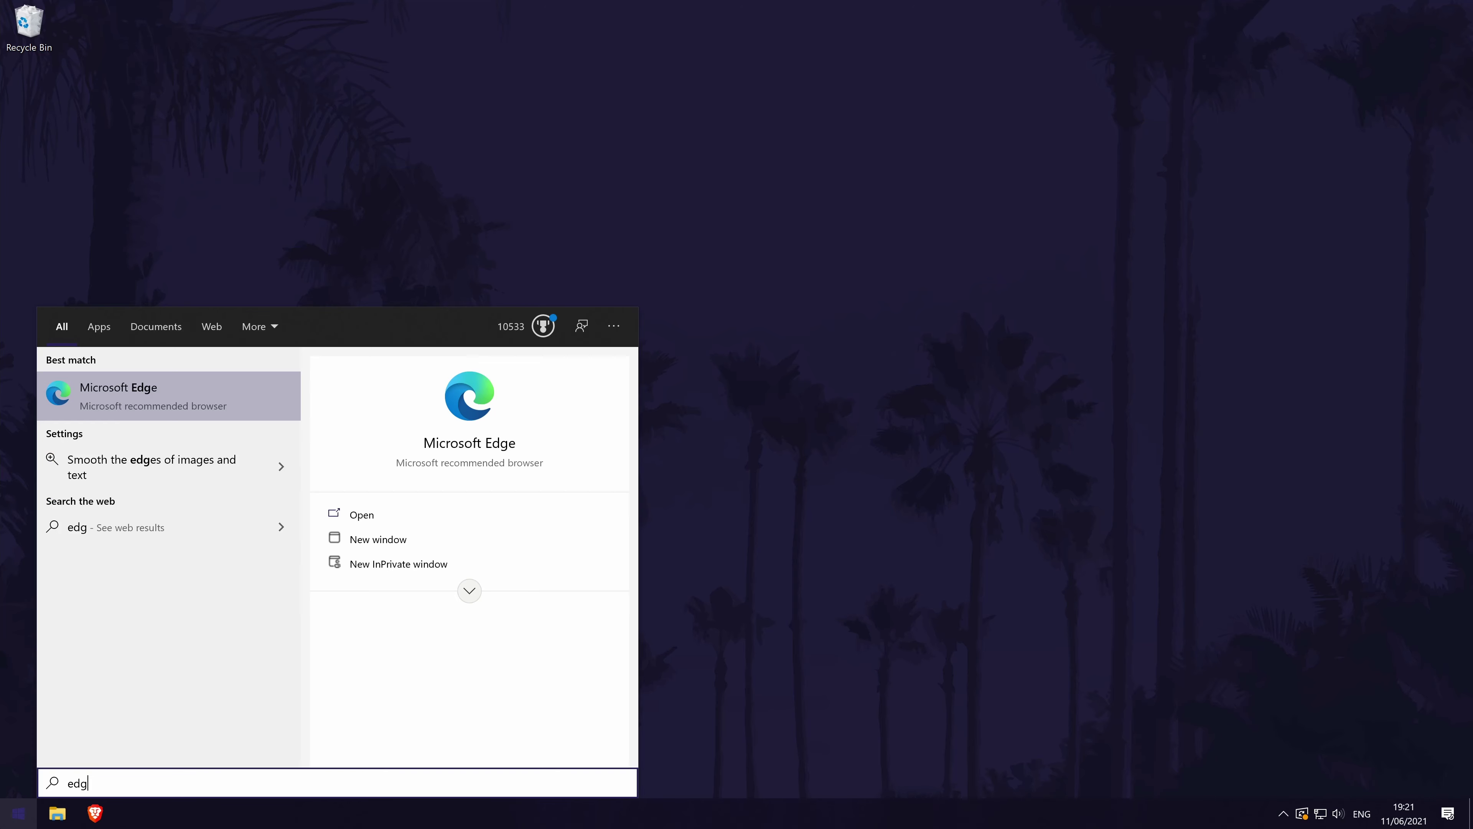
right_click(160, 390)
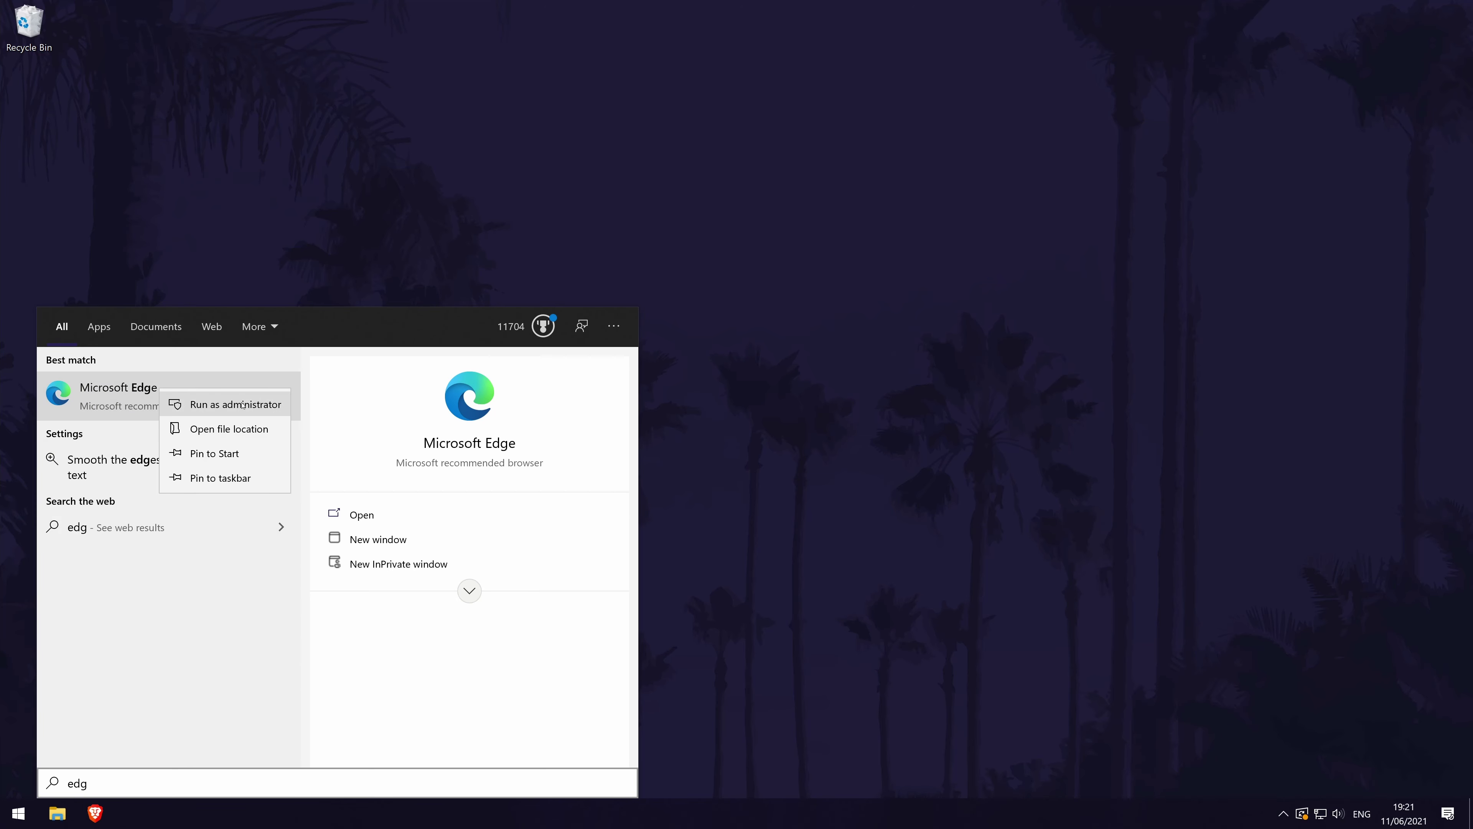
click(282, 408)
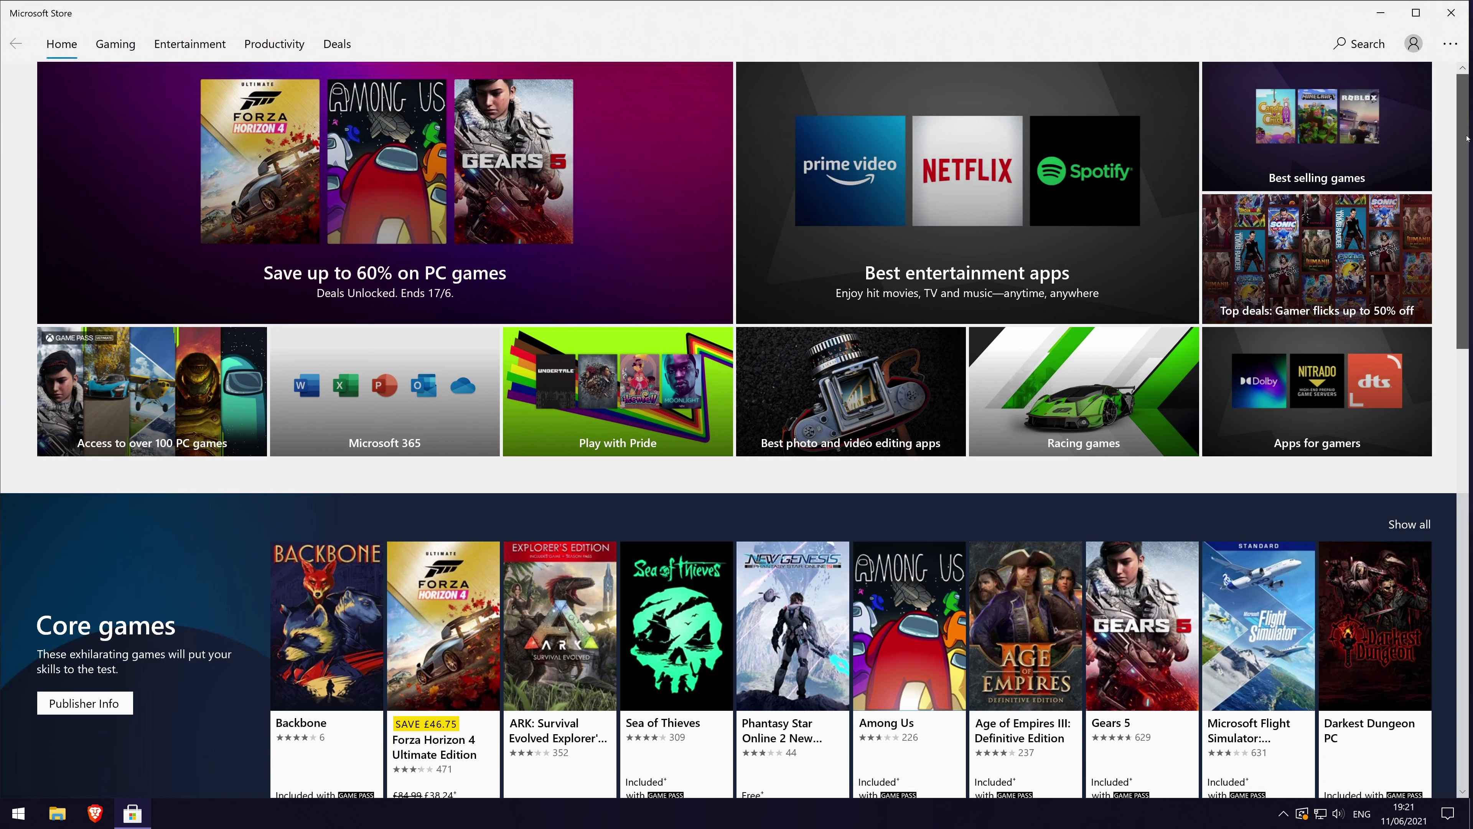
- Browse the Microsoft Store home page down to the Top free apps and Trending sections, and close the store
drag(1466, 138, 1469, 464)
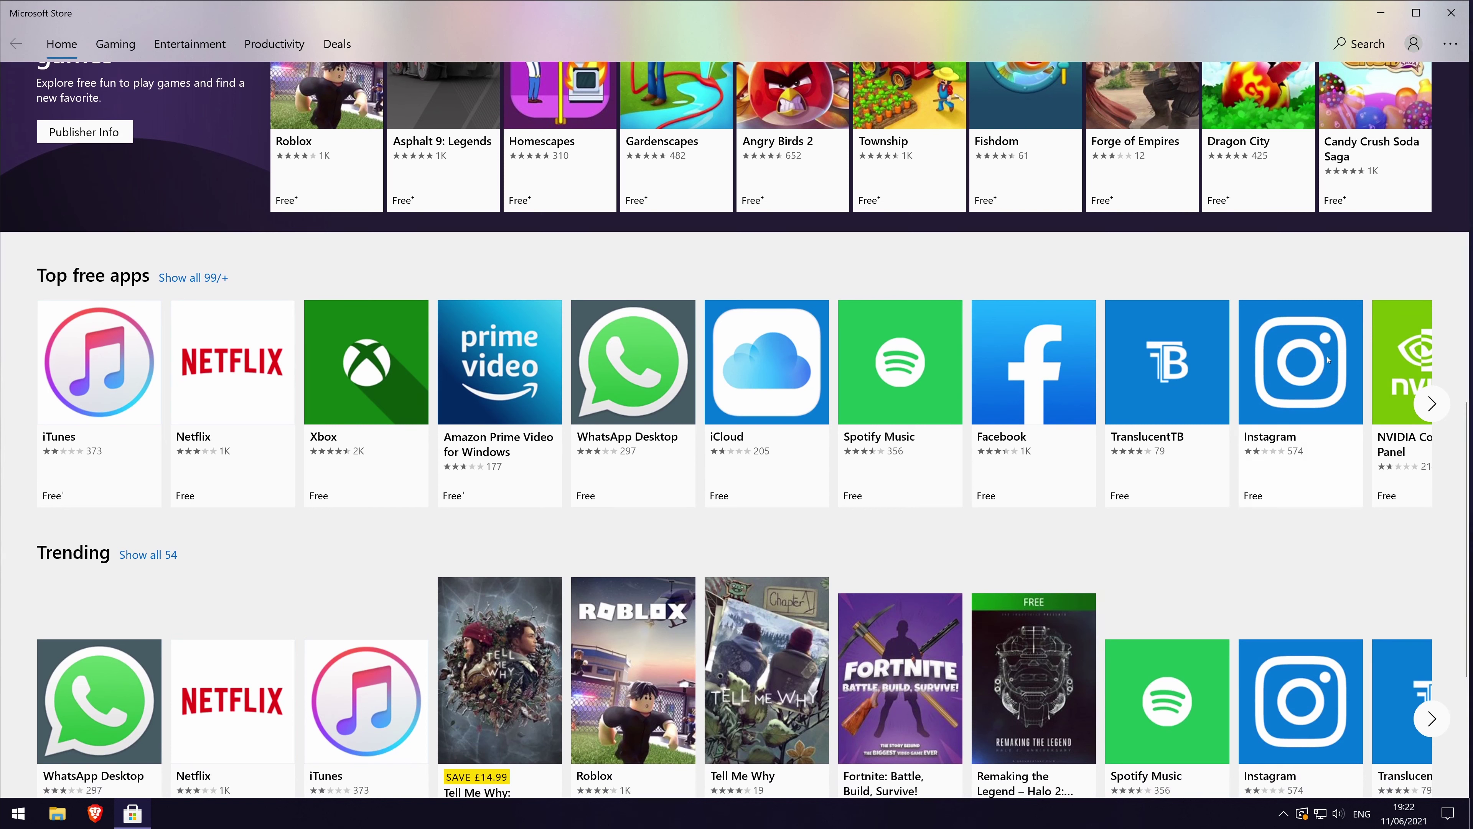
key(alt+F4)
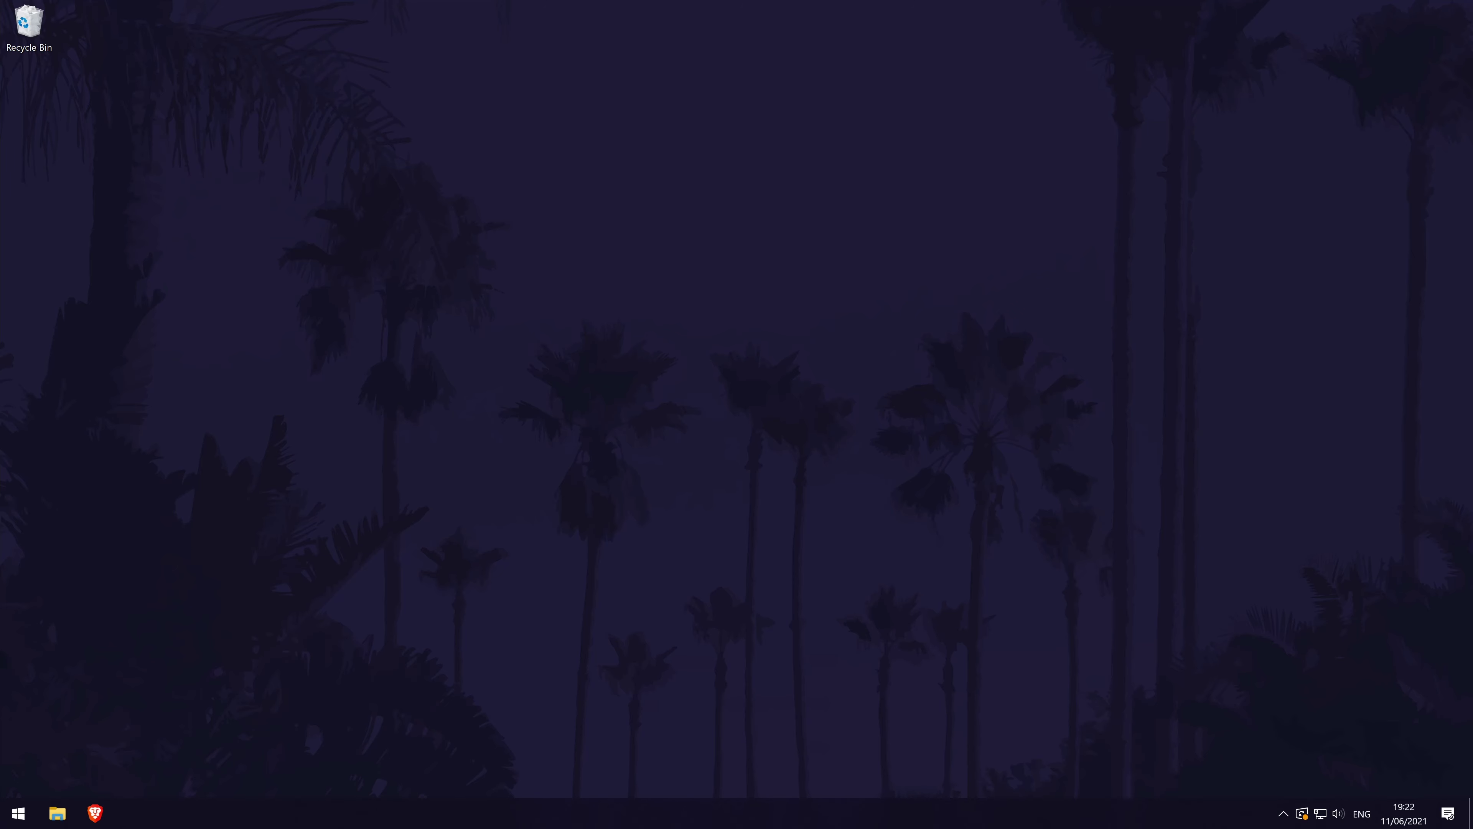
click(19, 813)
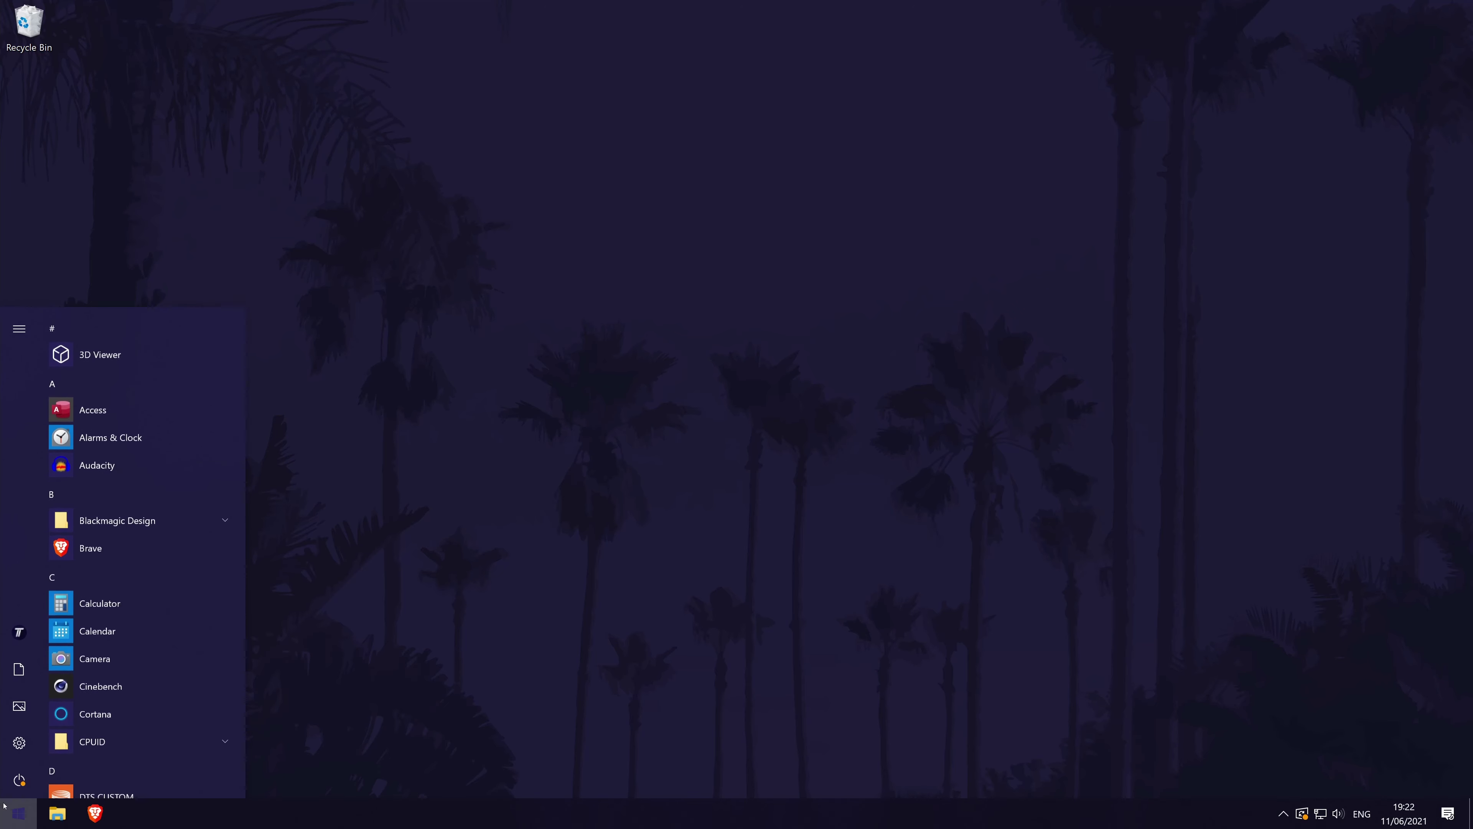
click(19, 779)
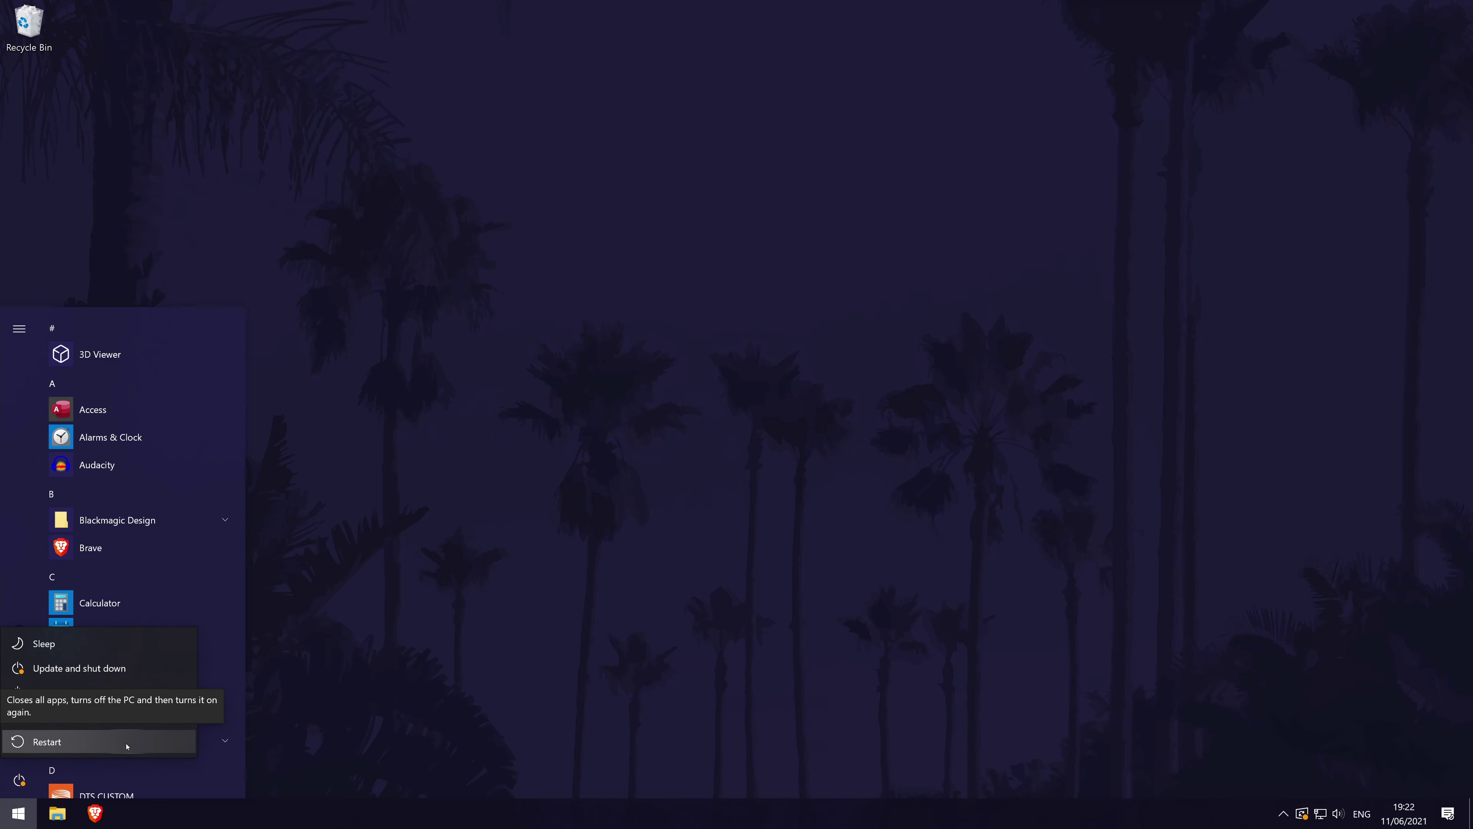
click(111, 746)
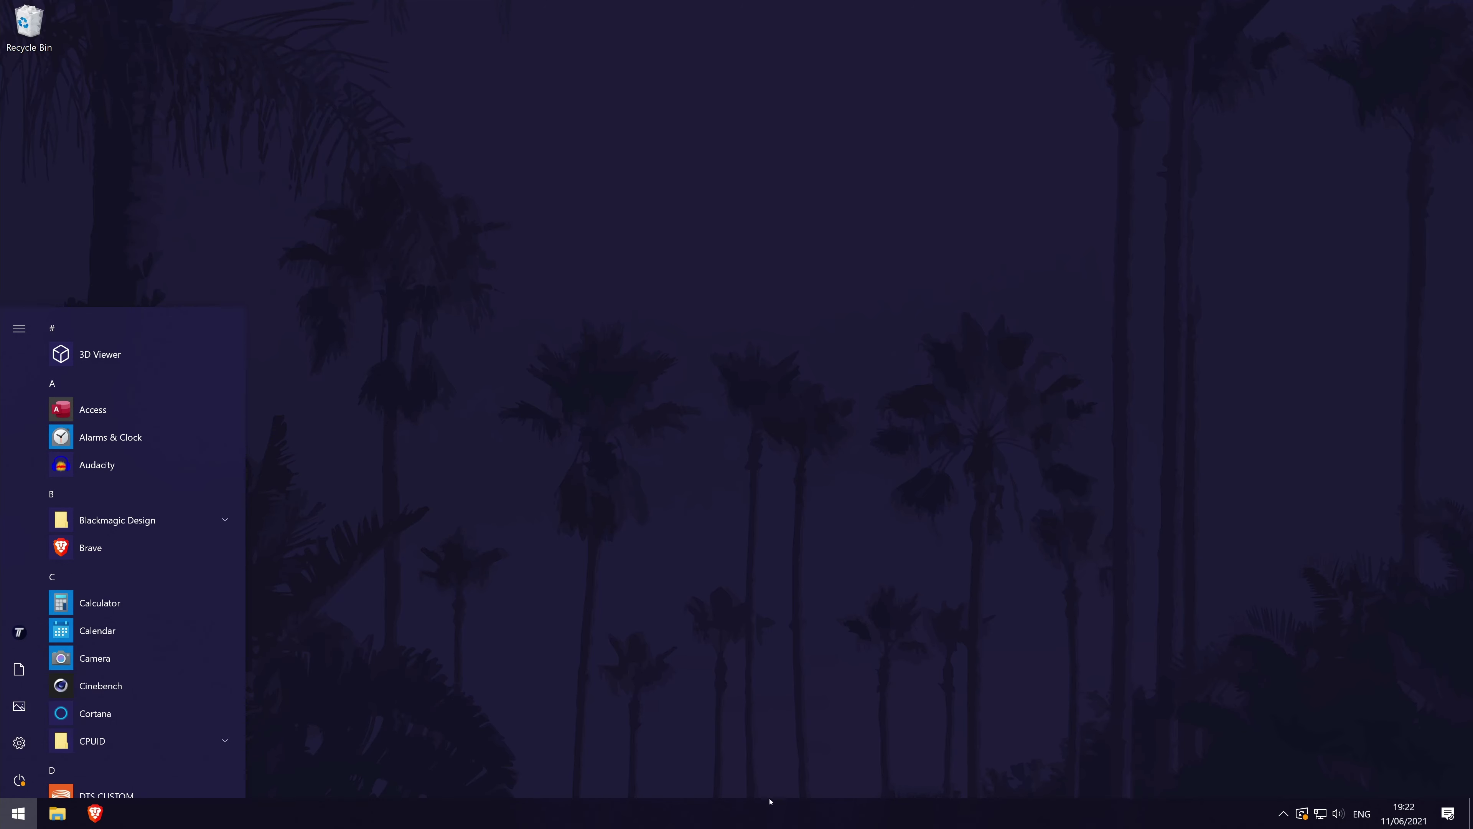
click(769, 801)
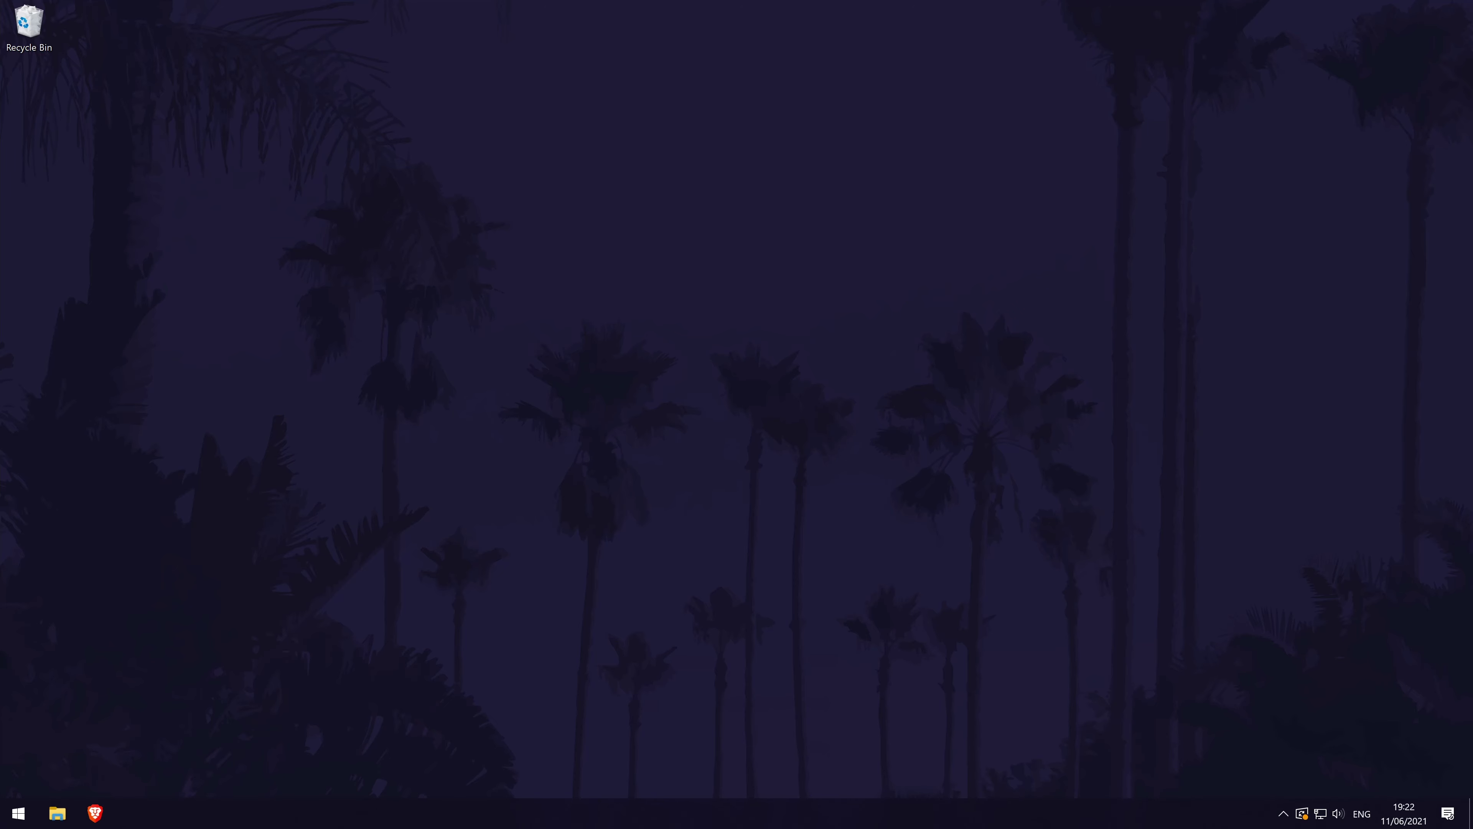
- Check the Windows Update page in the Update & Security settings and close Settings
click(18, 813)
mouse_move(19, 750)
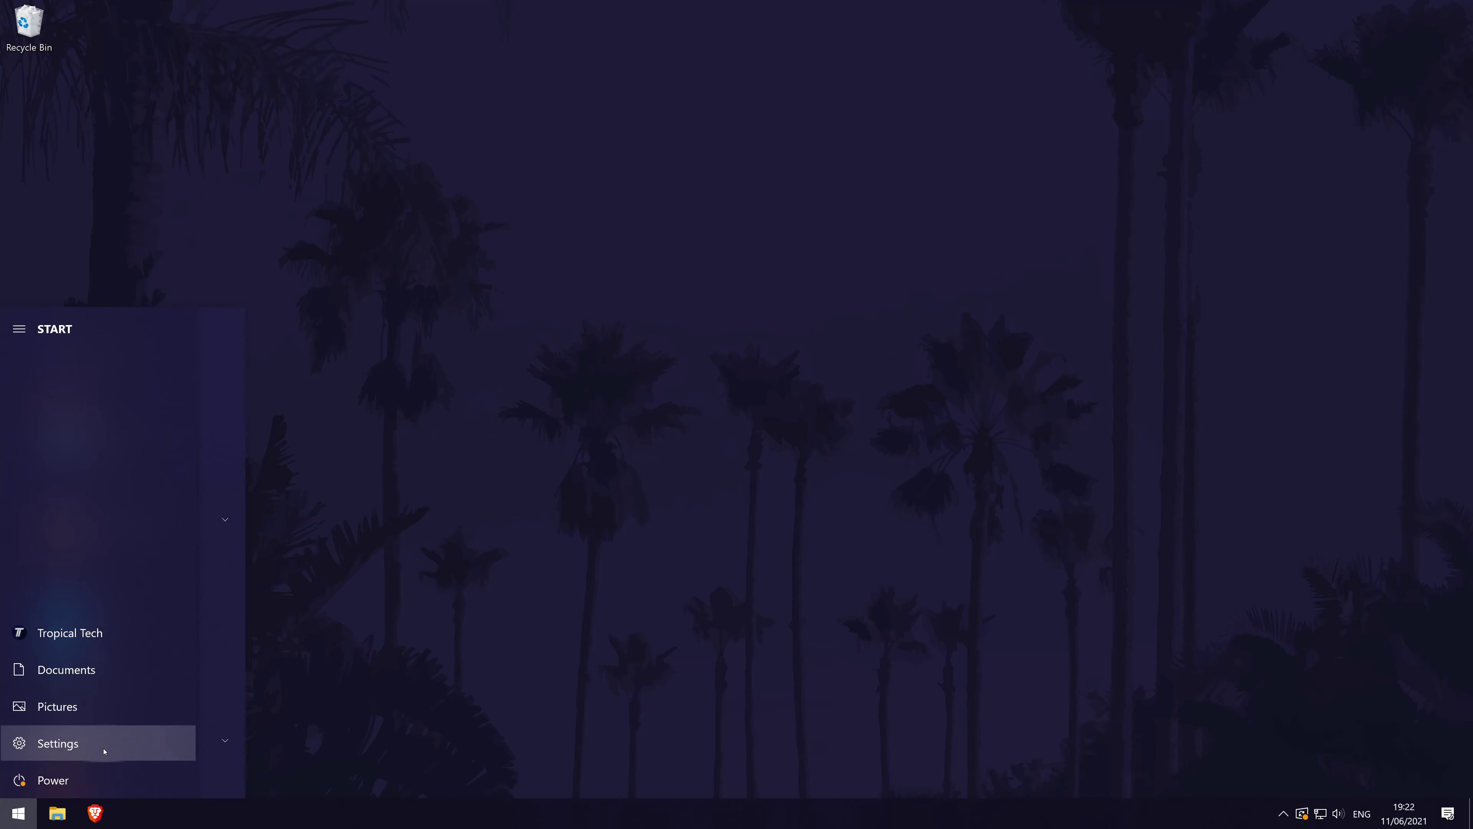
click(135, 743)
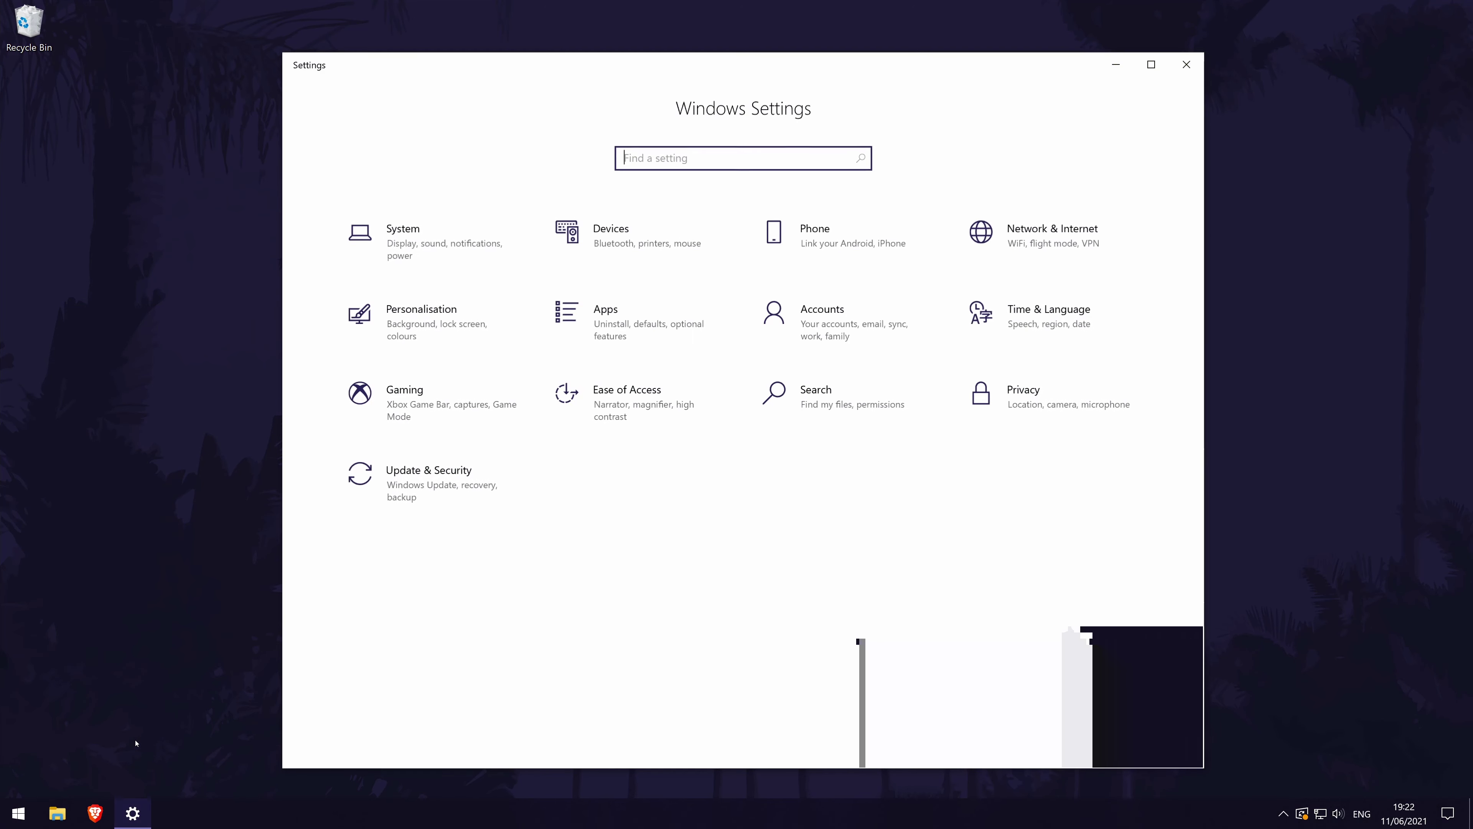
click(412, 476)
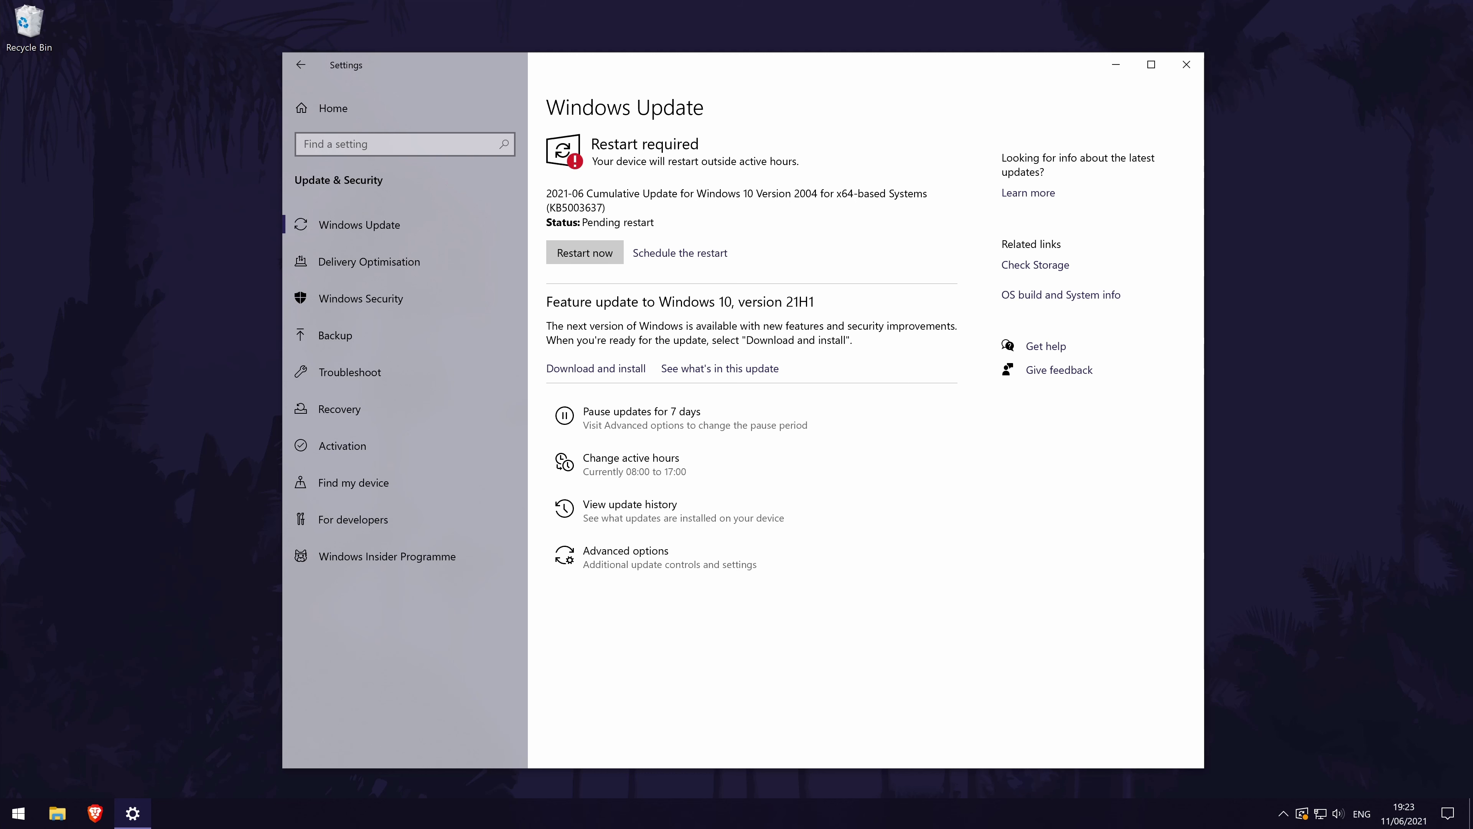
key(alt+F4)
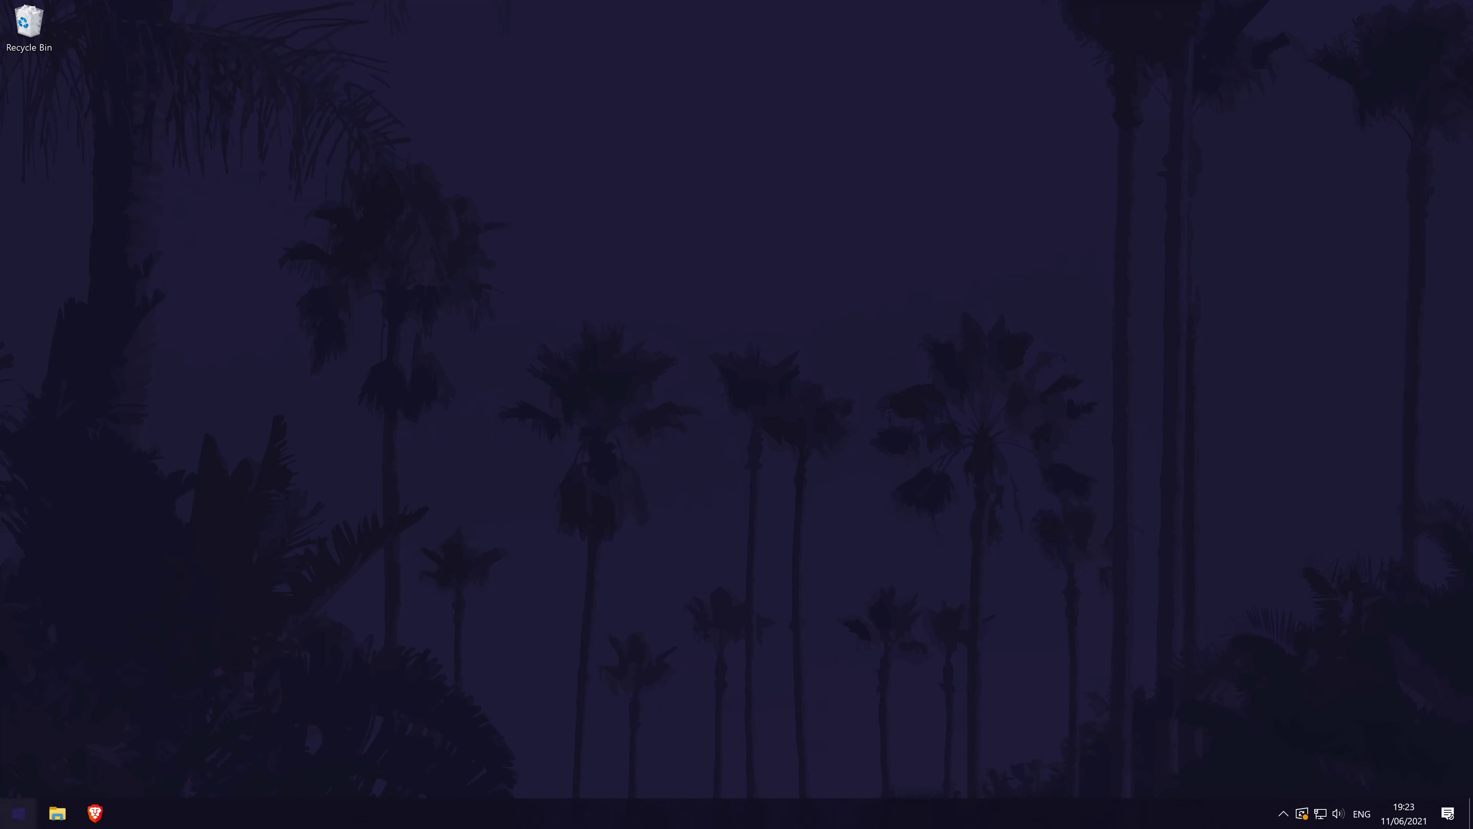
- Open the additional troubleshooters in the Troubleshoot settings and run the Windows Store Apps troubleshooter
click(18, 813)
text(tro)
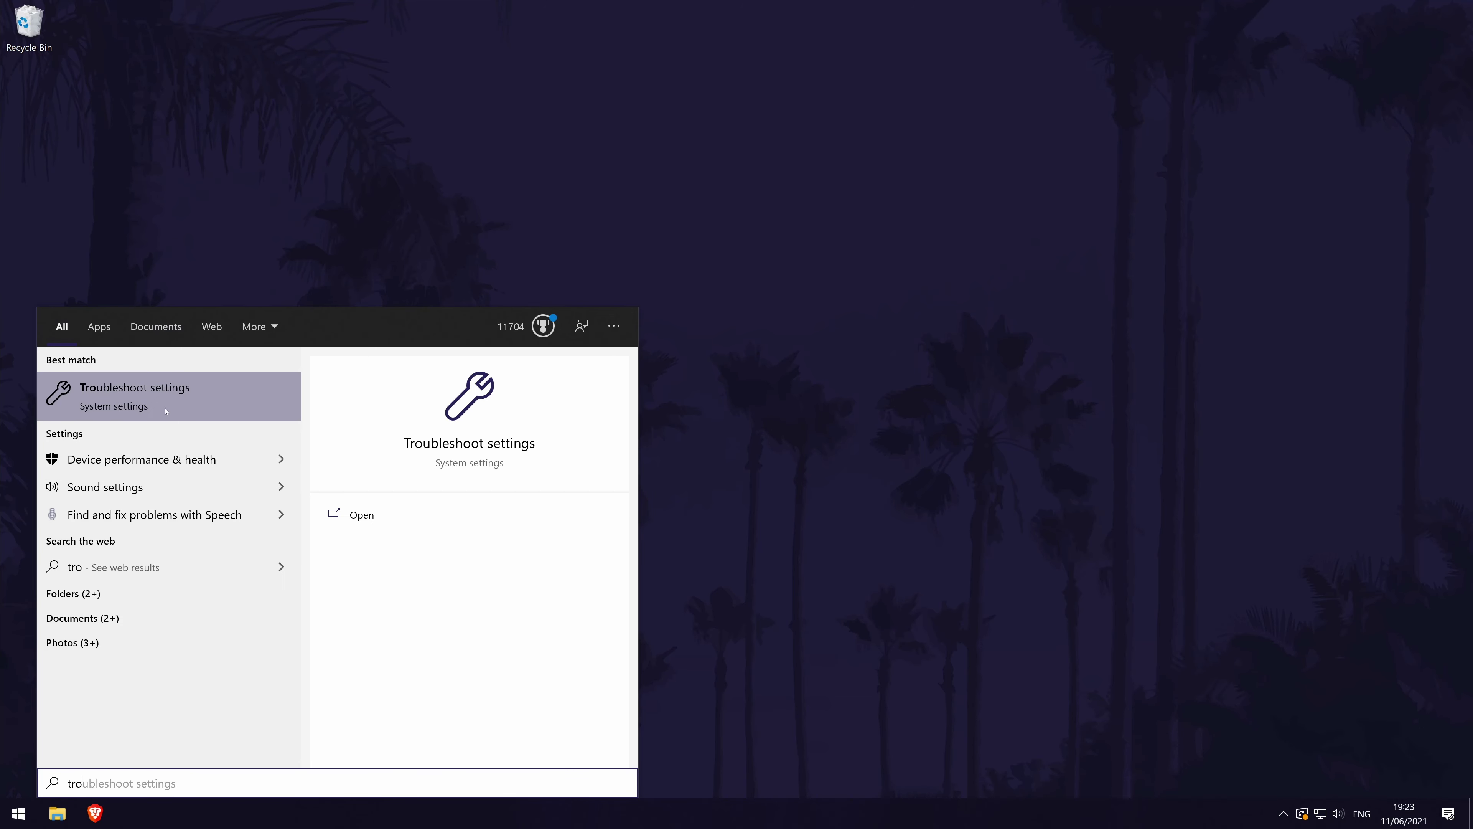
click(222, 400)
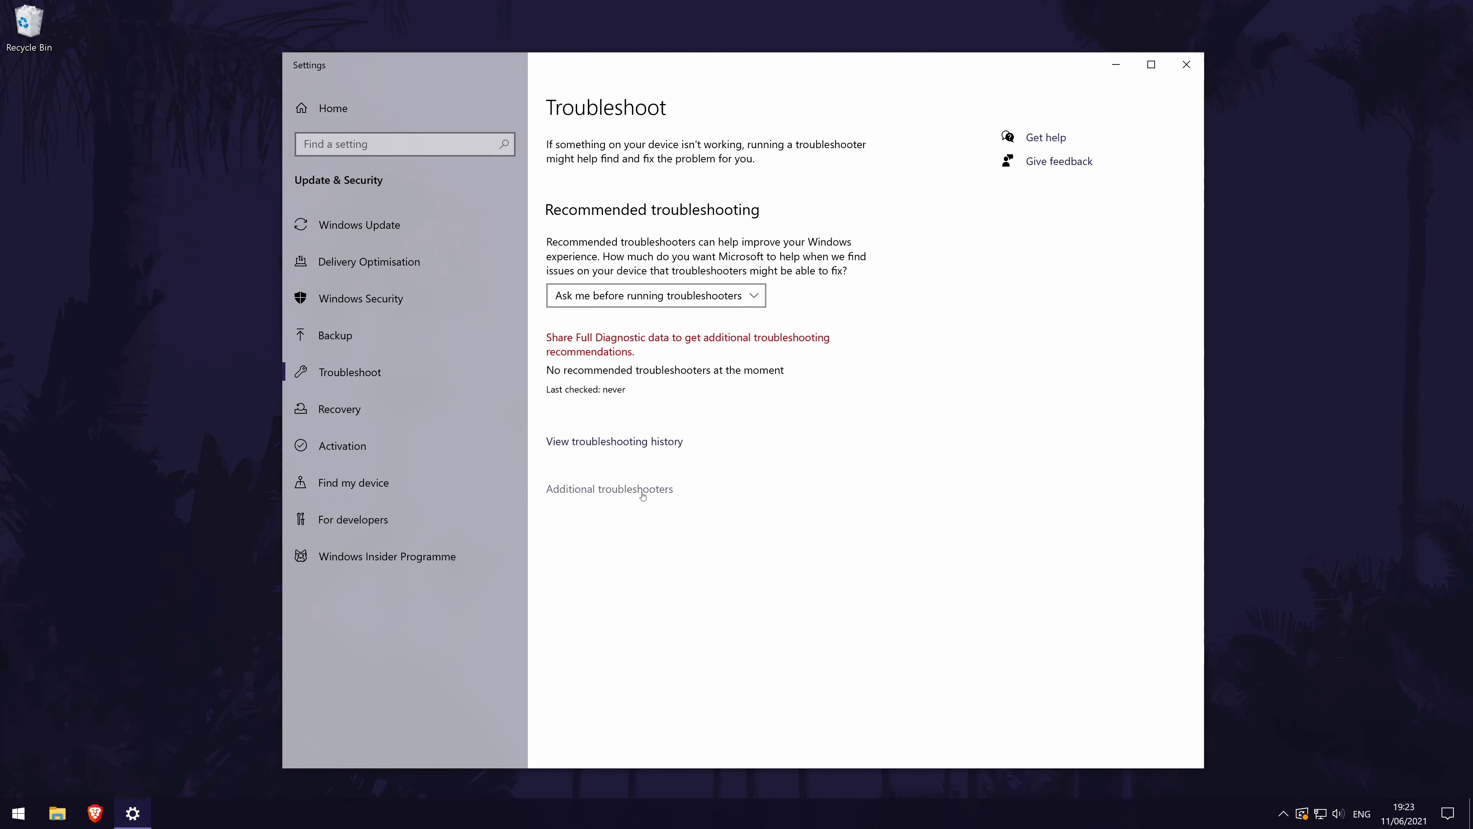
click(608, 490)
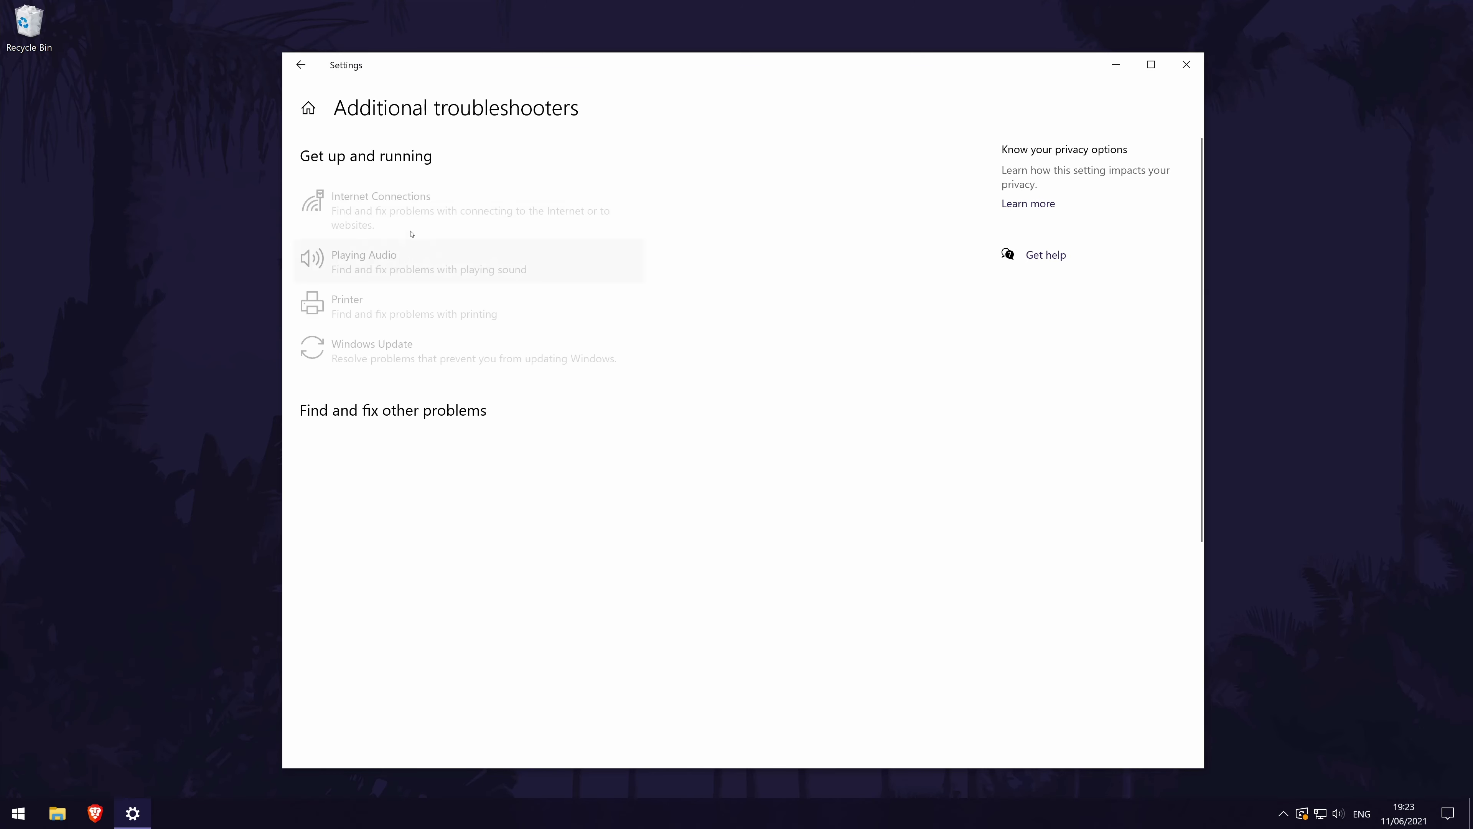
scroll(802, 264, down, 5)
scroll(801, 267, down, 1)
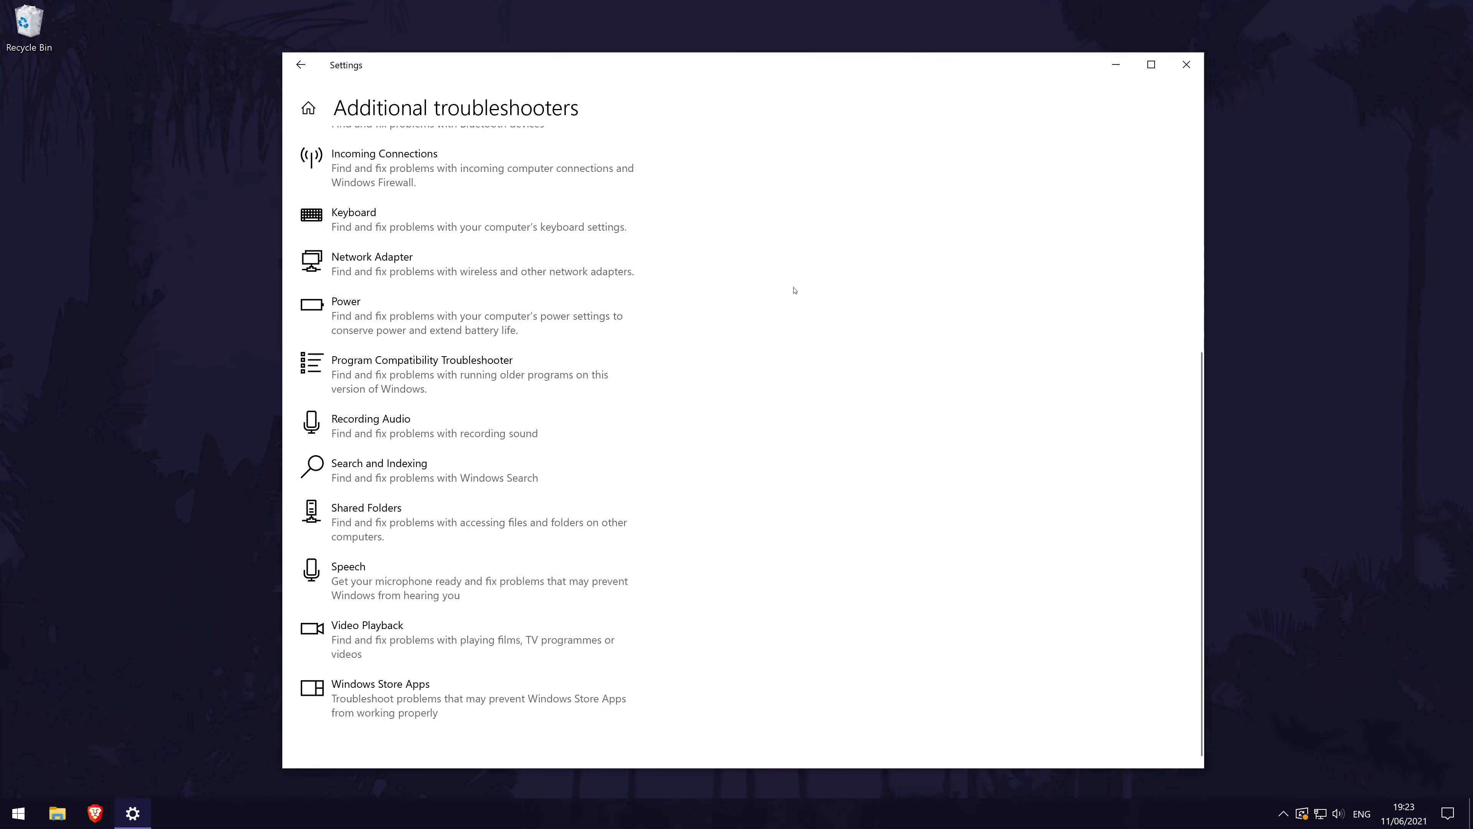
click(369, 689)
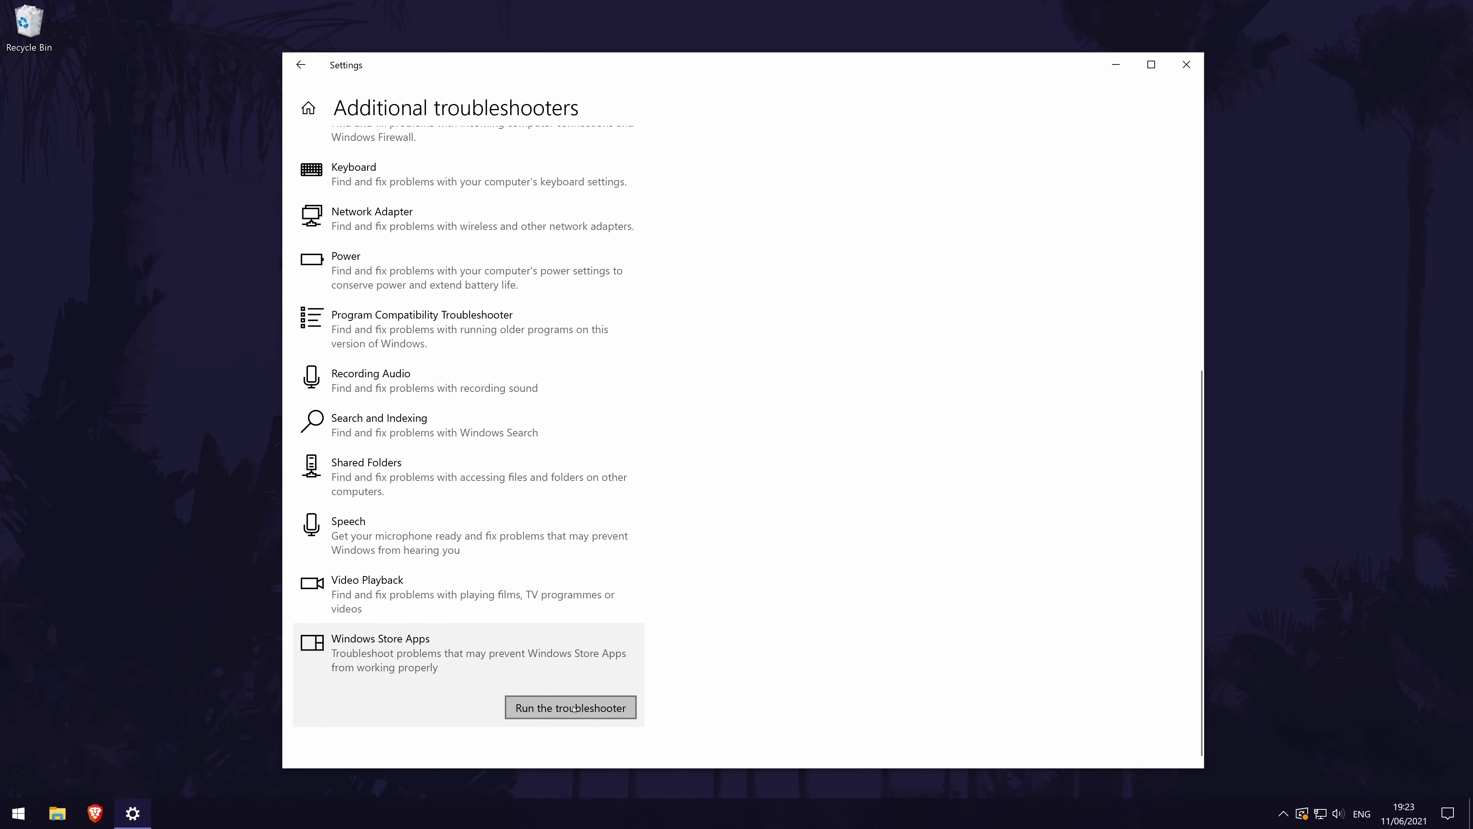
click(576, 708)
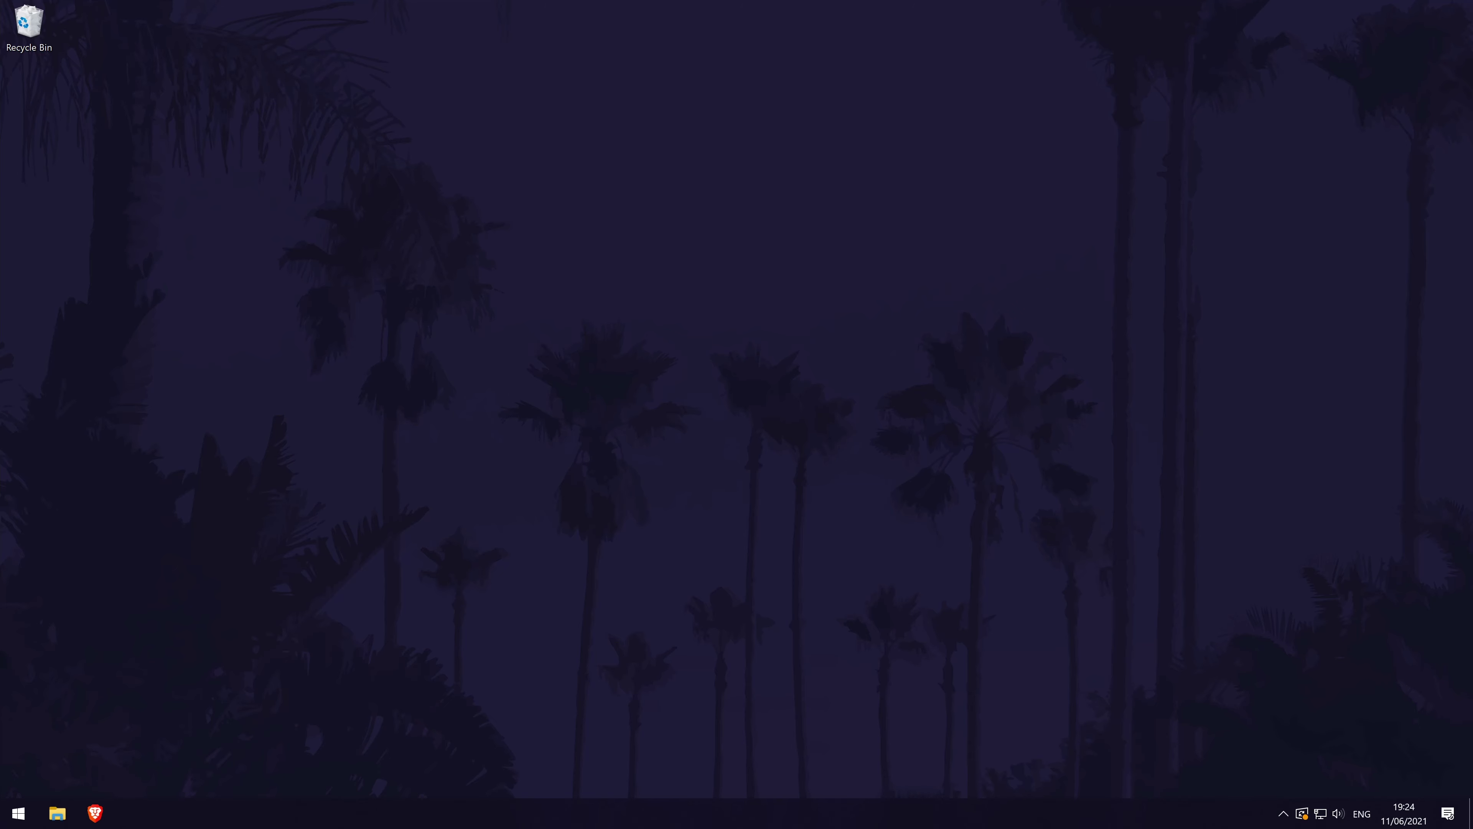
- Open Control Panel's list of installed programs and start the Change option for Microsoft 365 Apps for enterprise
click(18, 813)
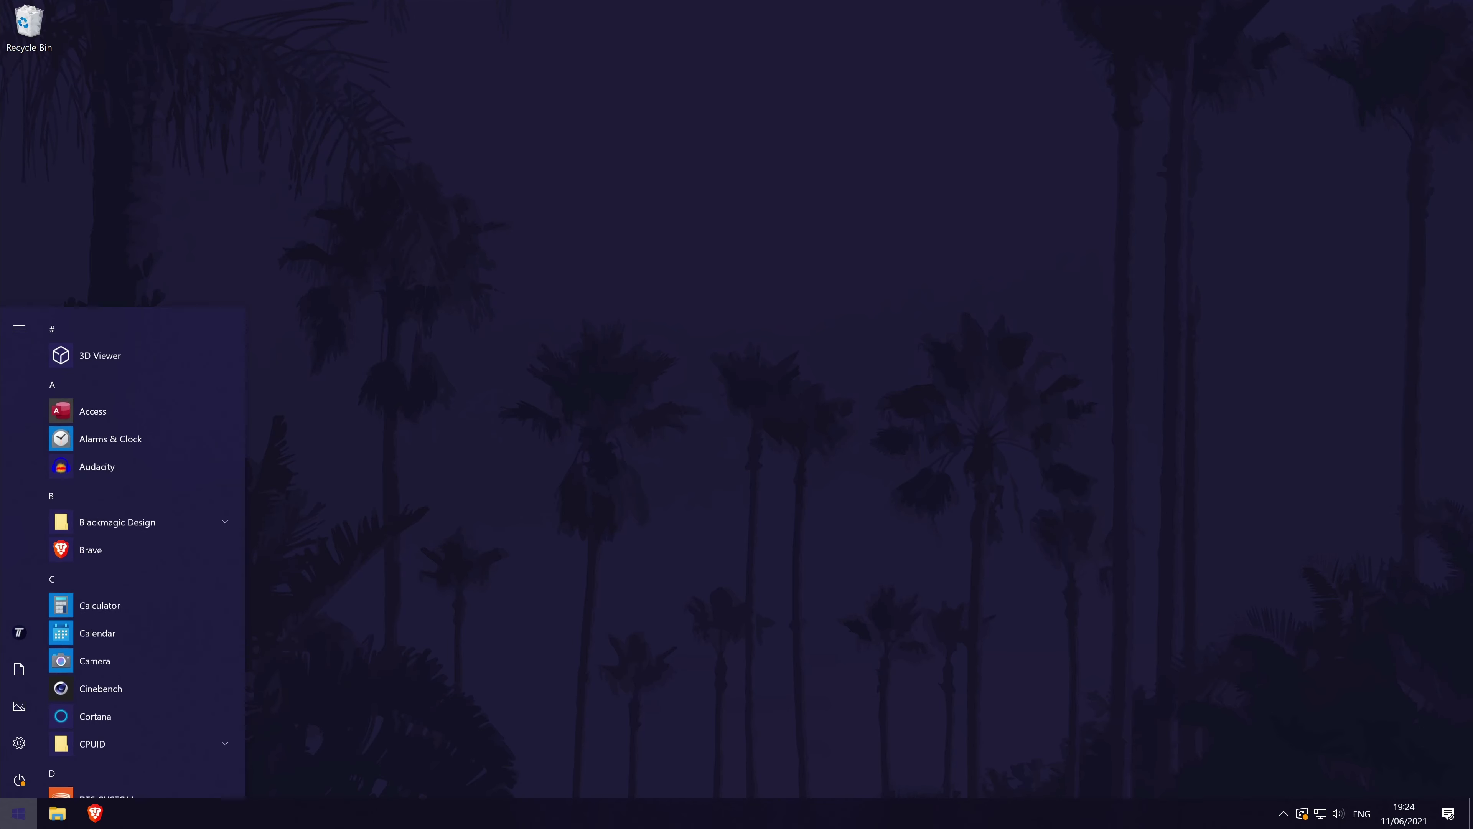
text(co)
click(141, 399)
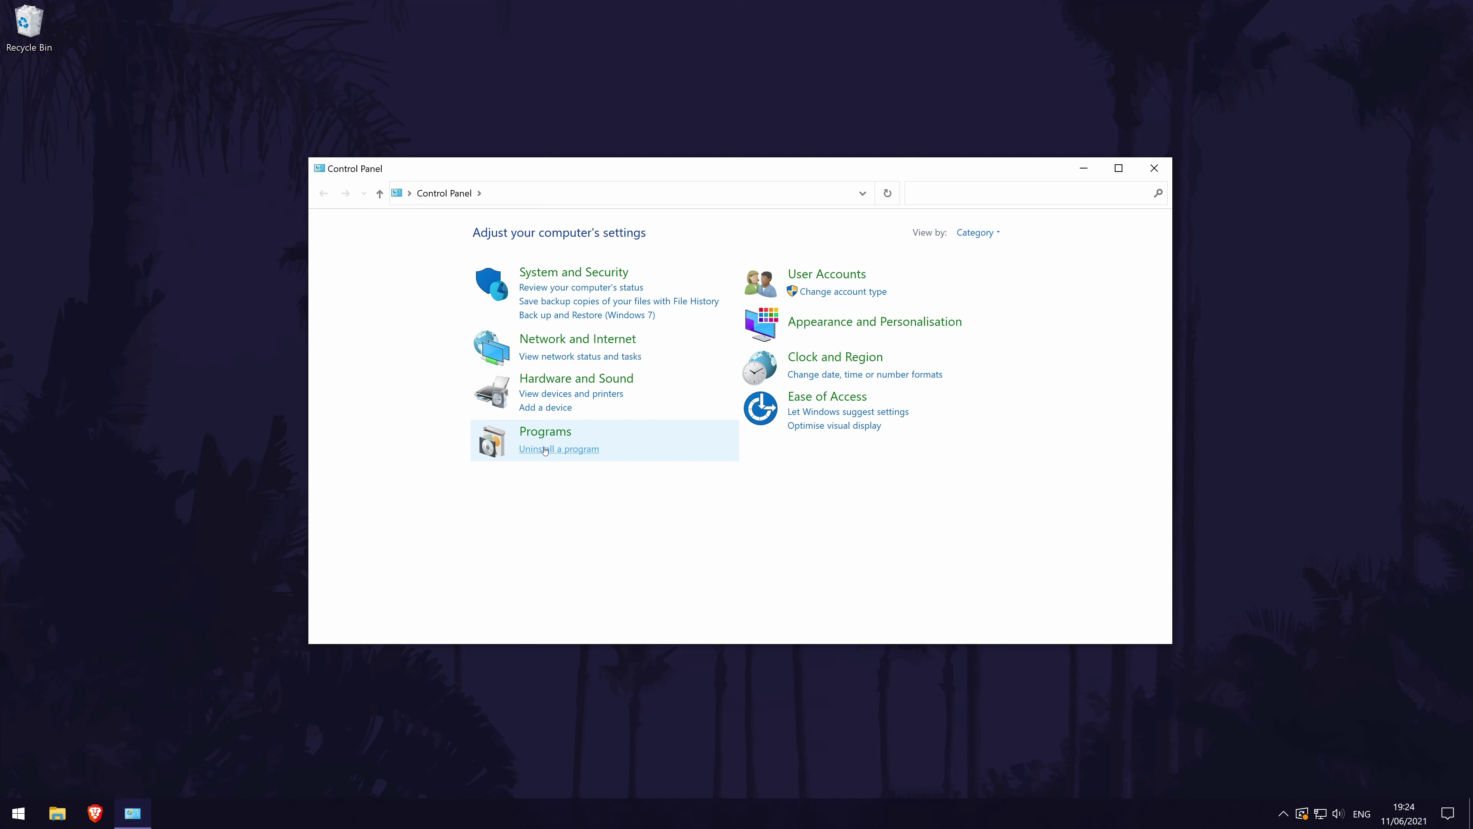
click(545, 449)
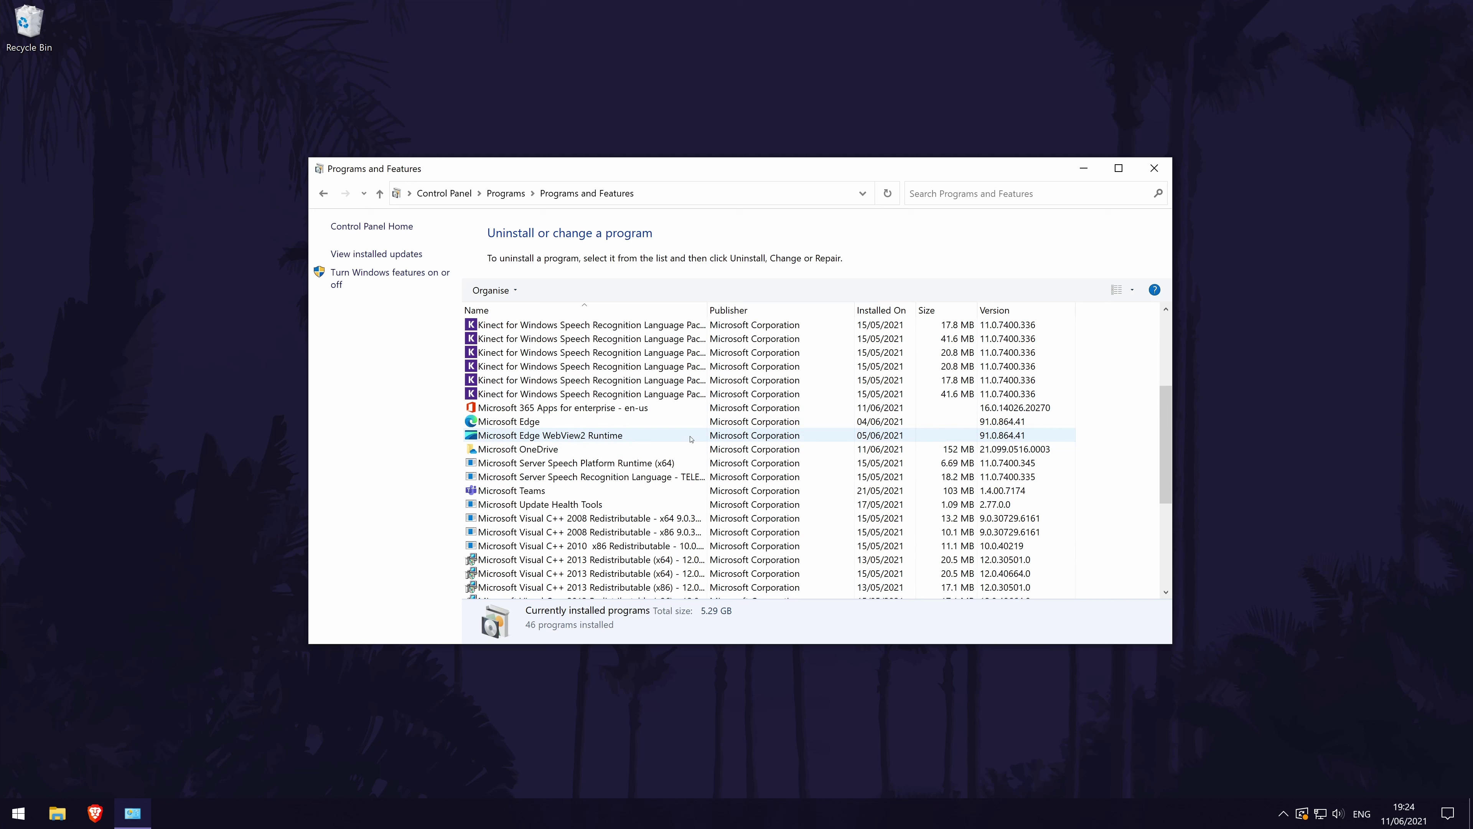
right_click(557, 408)
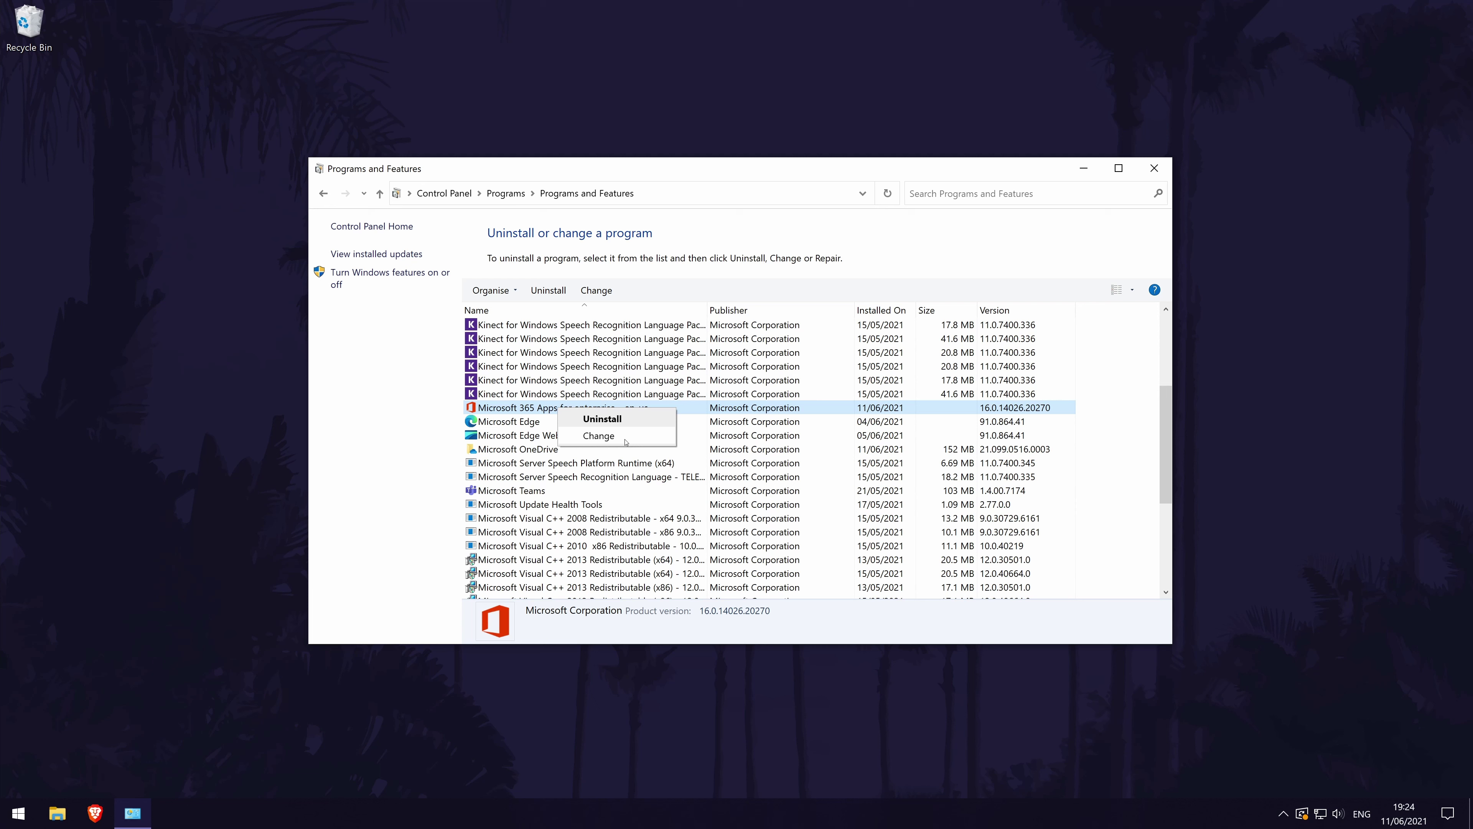
click(625, 442)
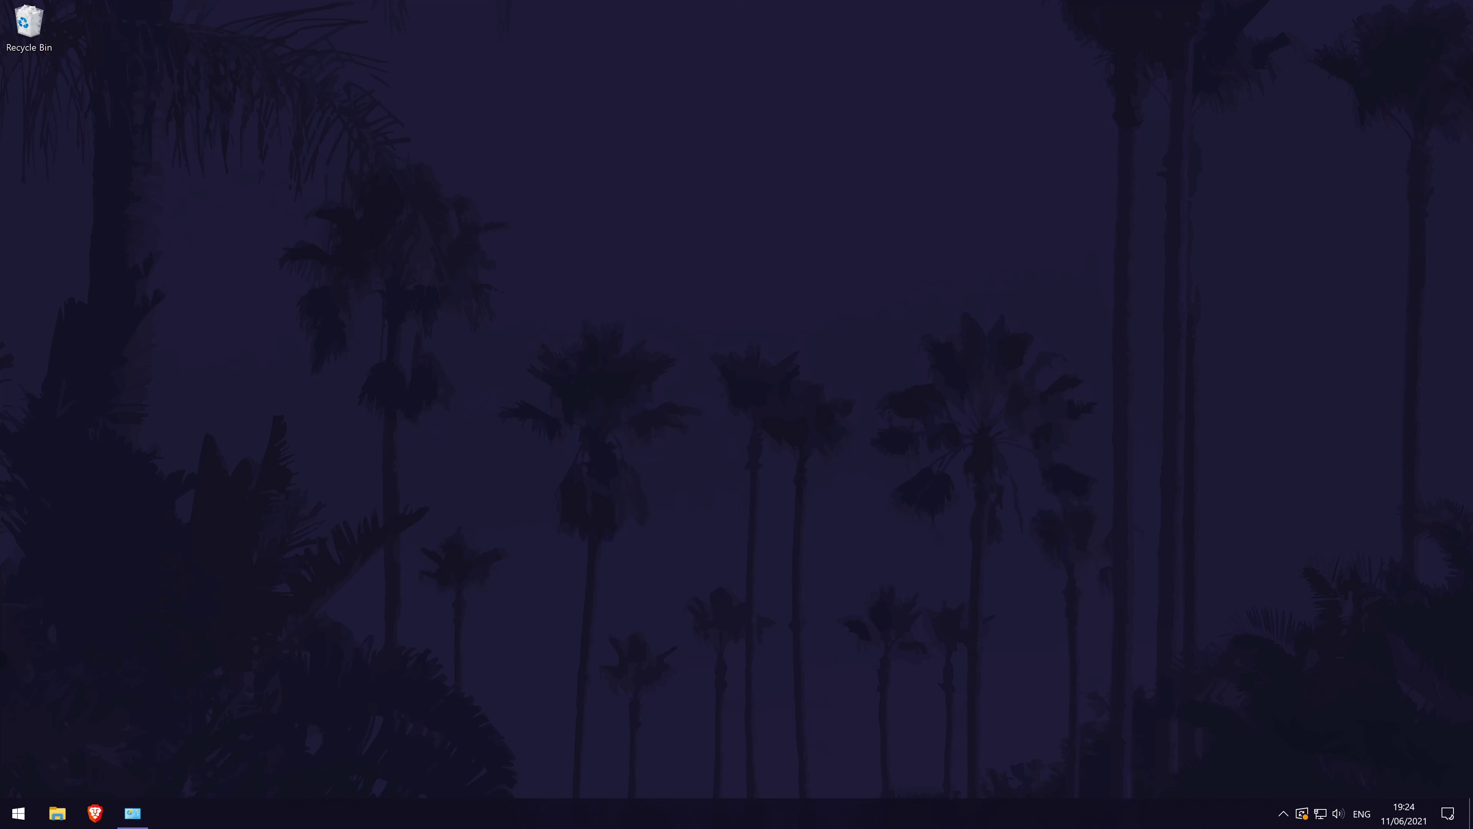